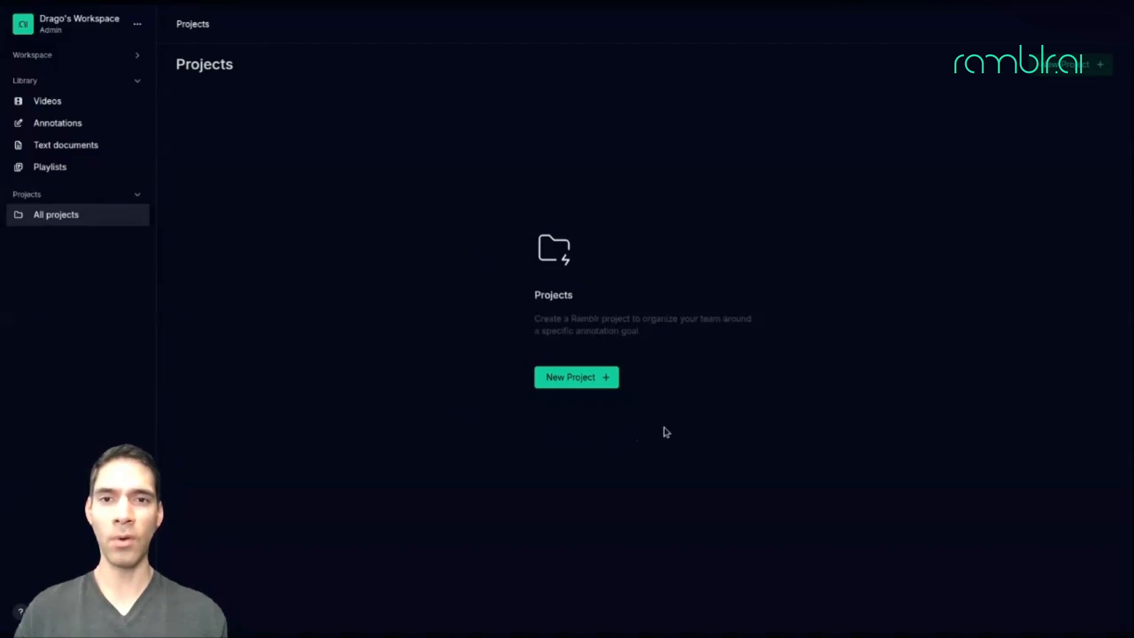
Start a new project and name it test_project.
left_click(580, 385)
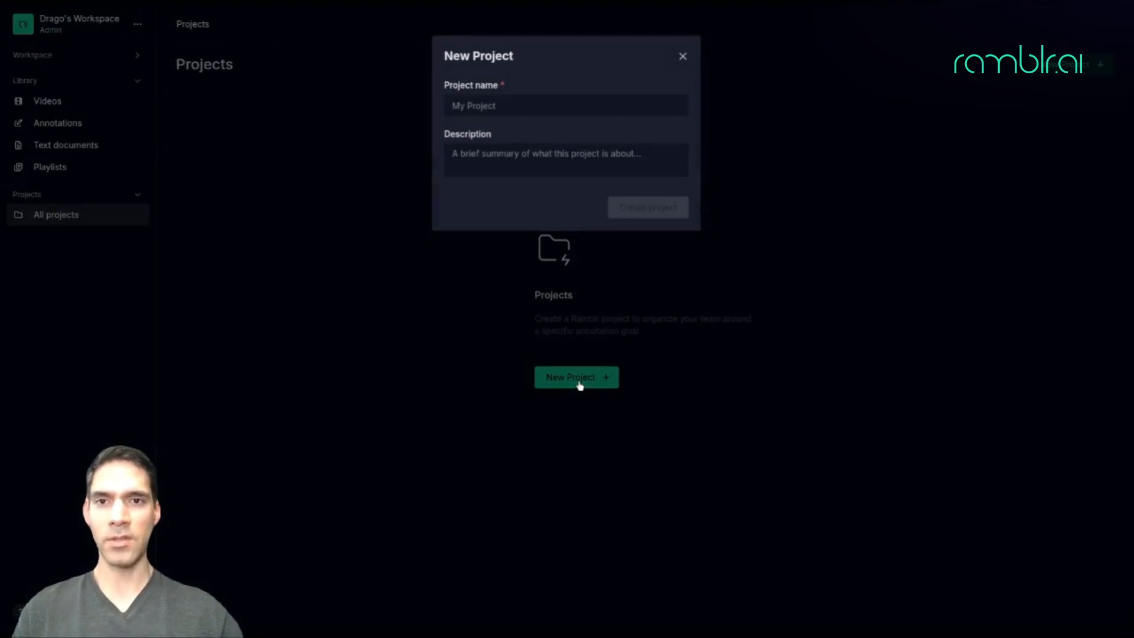
left_click(520, 107)
type("te")
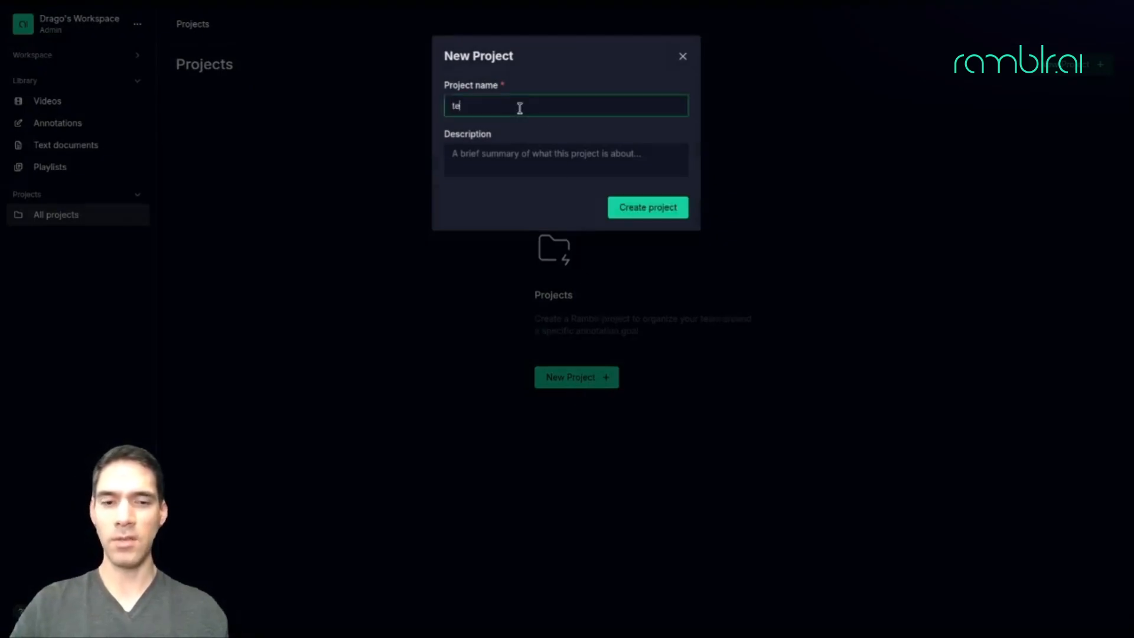
type("st_project")
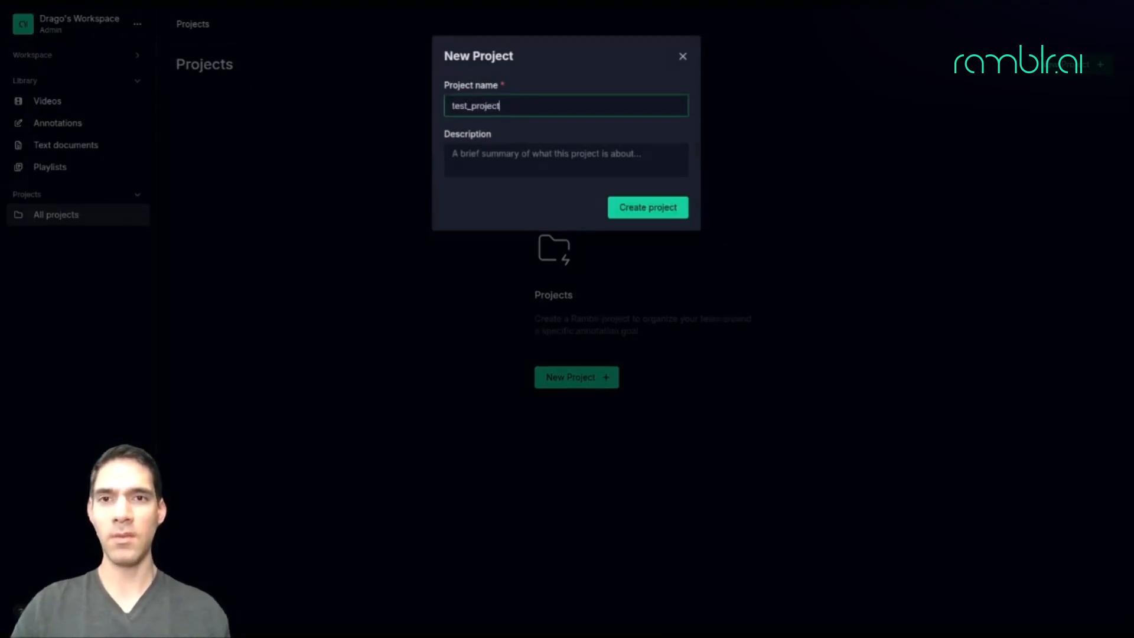
Set the project description to "This is a test" and create the project.
left_click(557, 165)
type("THis is")
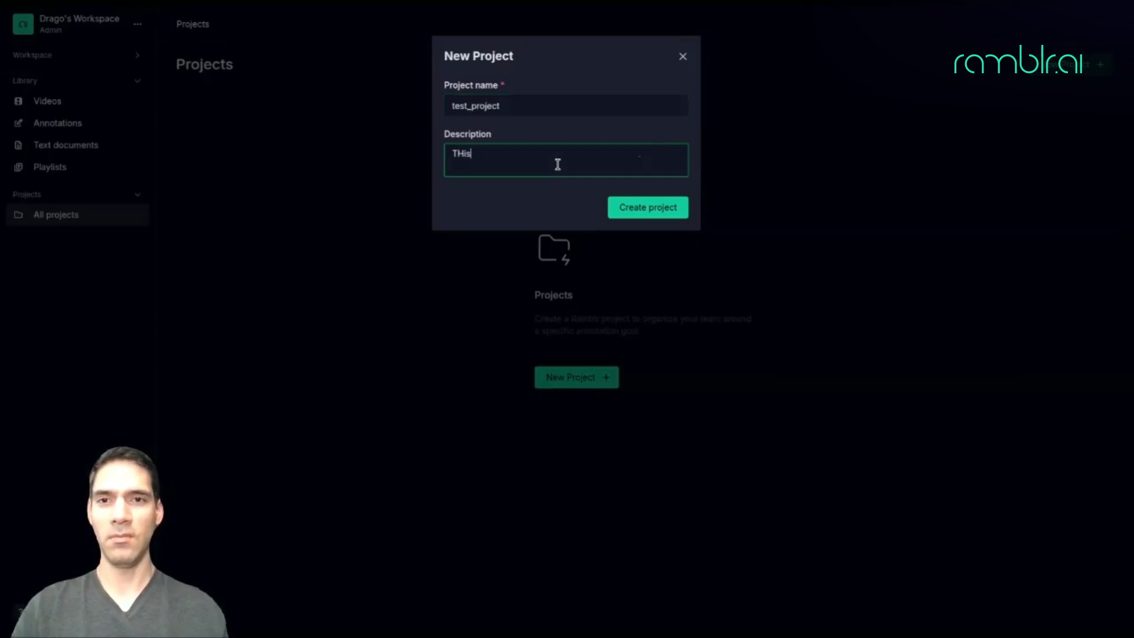
key("BackSpace")
key("BackSpace")
key("BackSpace")
key("BackSpace")
key("BackSpace")
key("BackSpace")
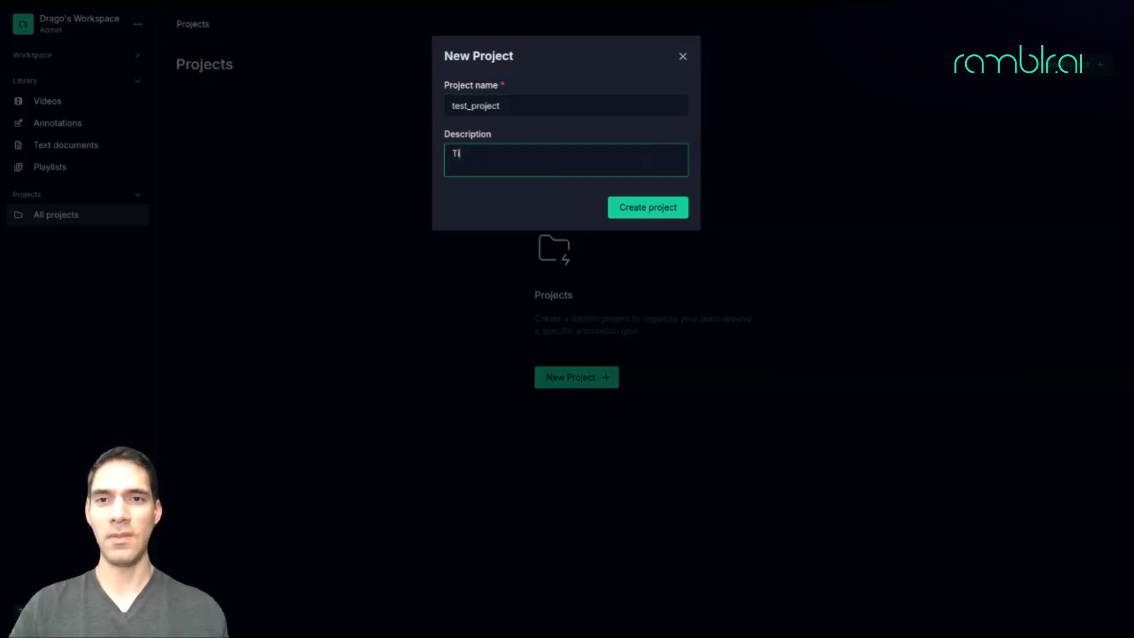
type("his is a test")
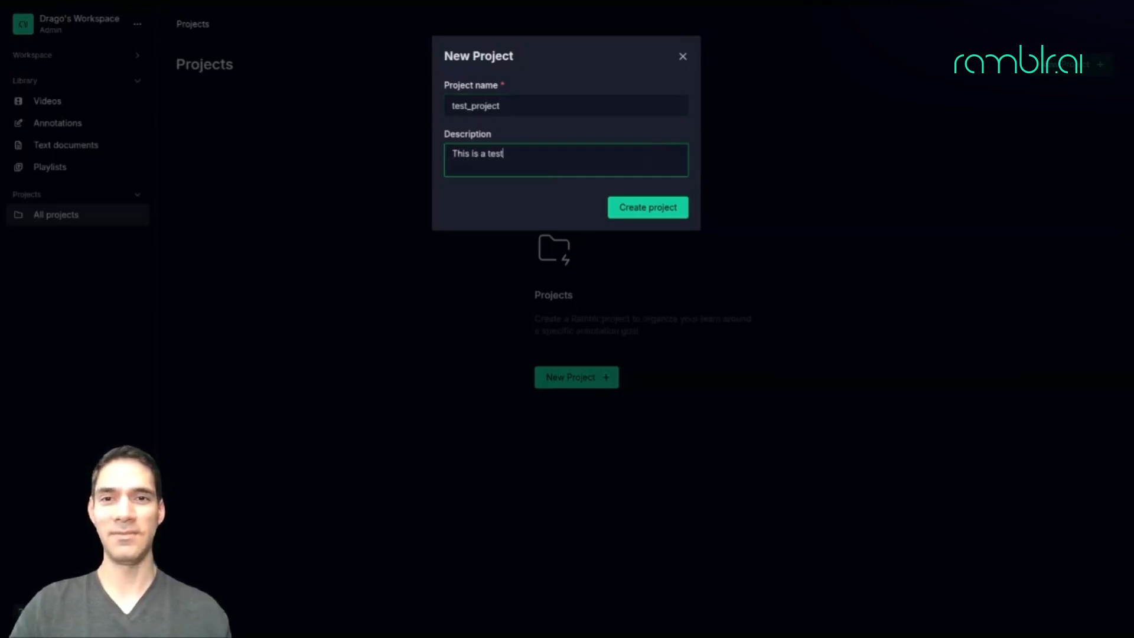
left_click(625, 216)
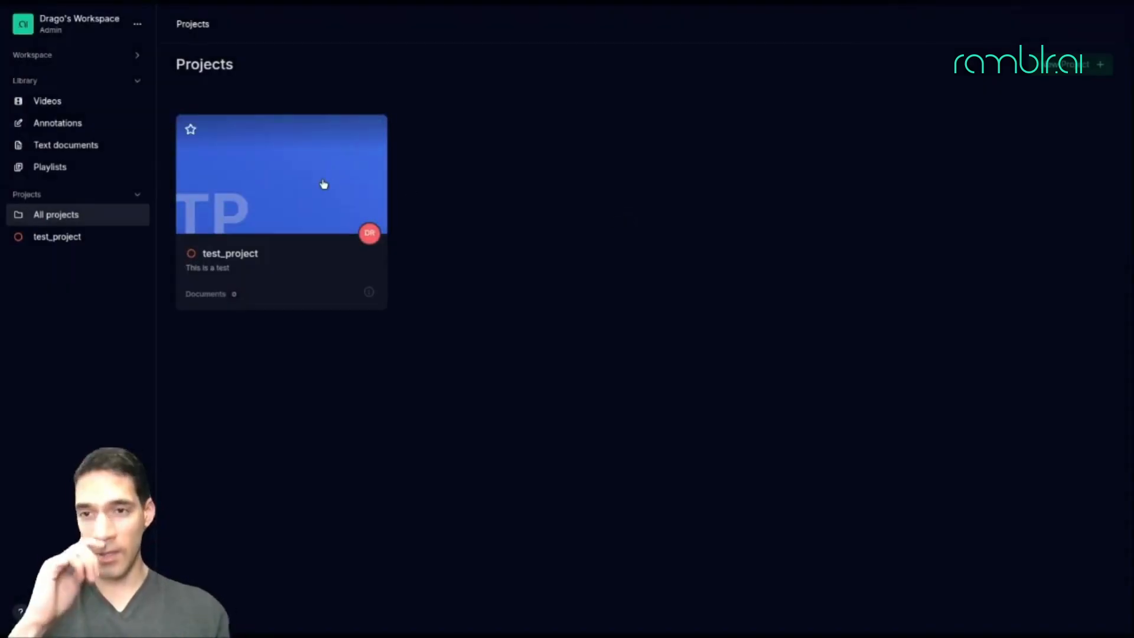
Open test_project and look through its videos, annotations and pipelines.
left_click(323, 184)
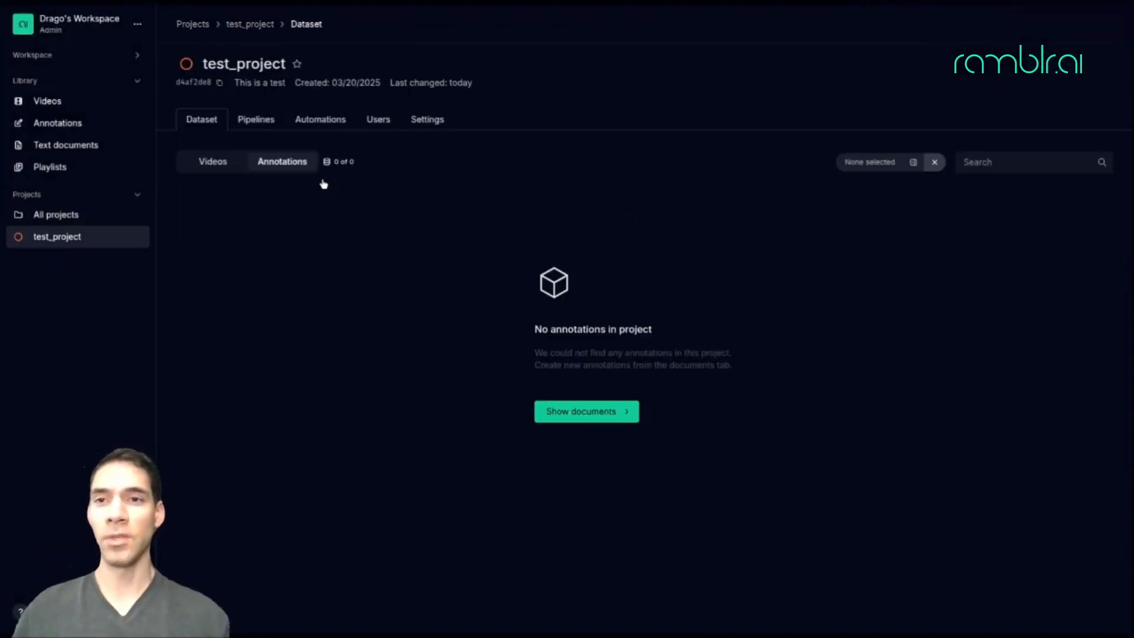
left_click(219, 165)
left_click(276, 164)
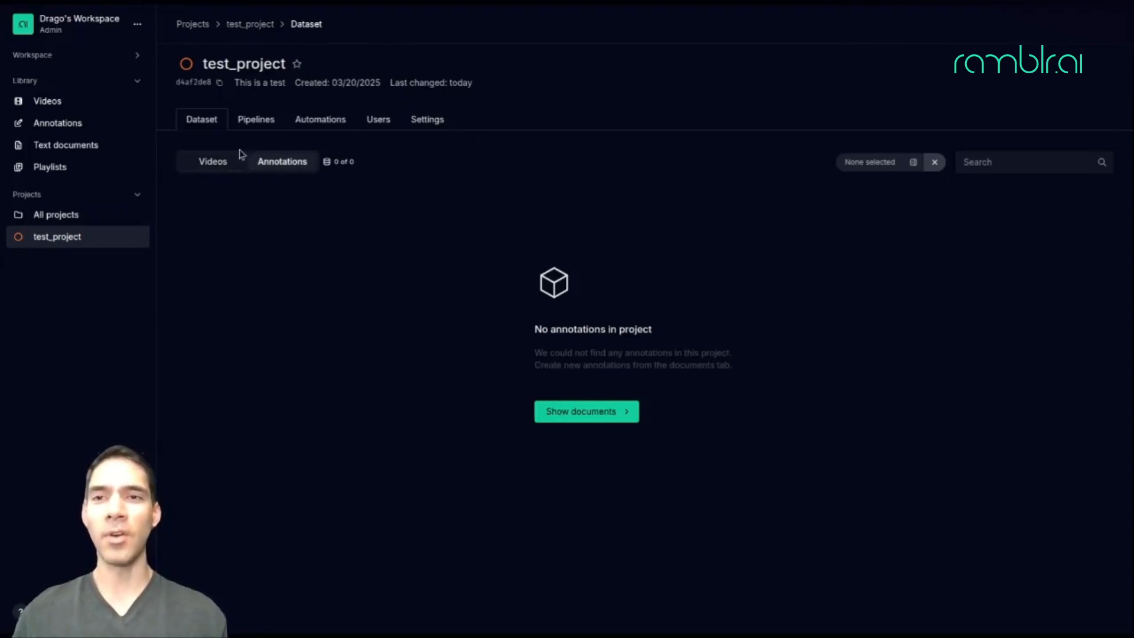
left_click(270, 129)
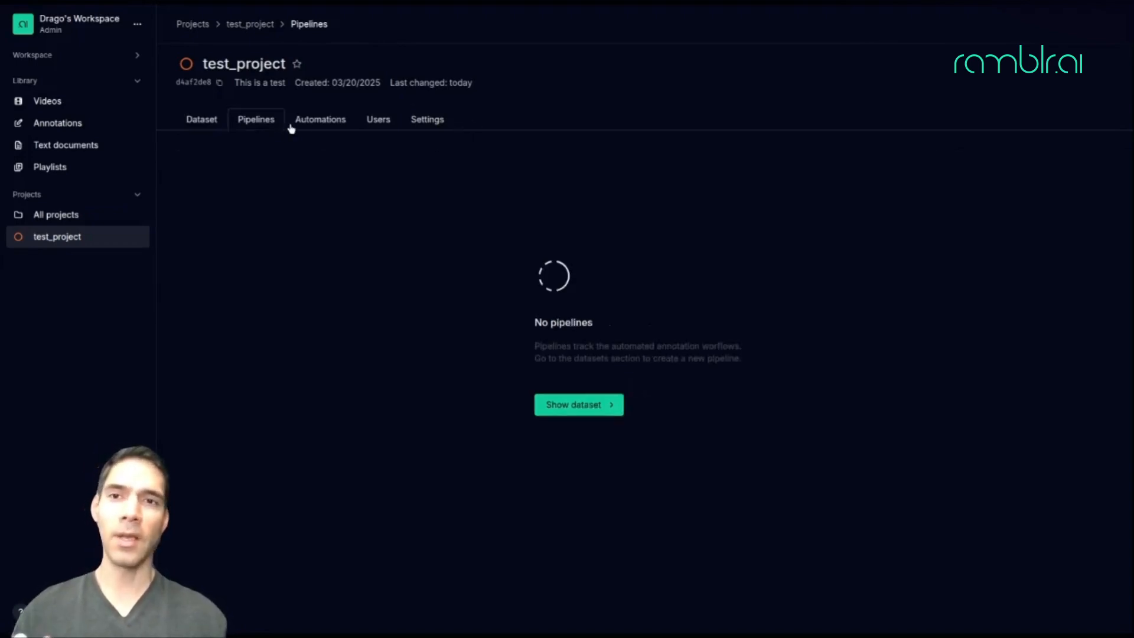
Start a new automation for the project with the built-in pipeline template "Video Annotation with Multiple Keyframes and Guided Correction incl. Cross-KF AD".
left_click(322, 127)
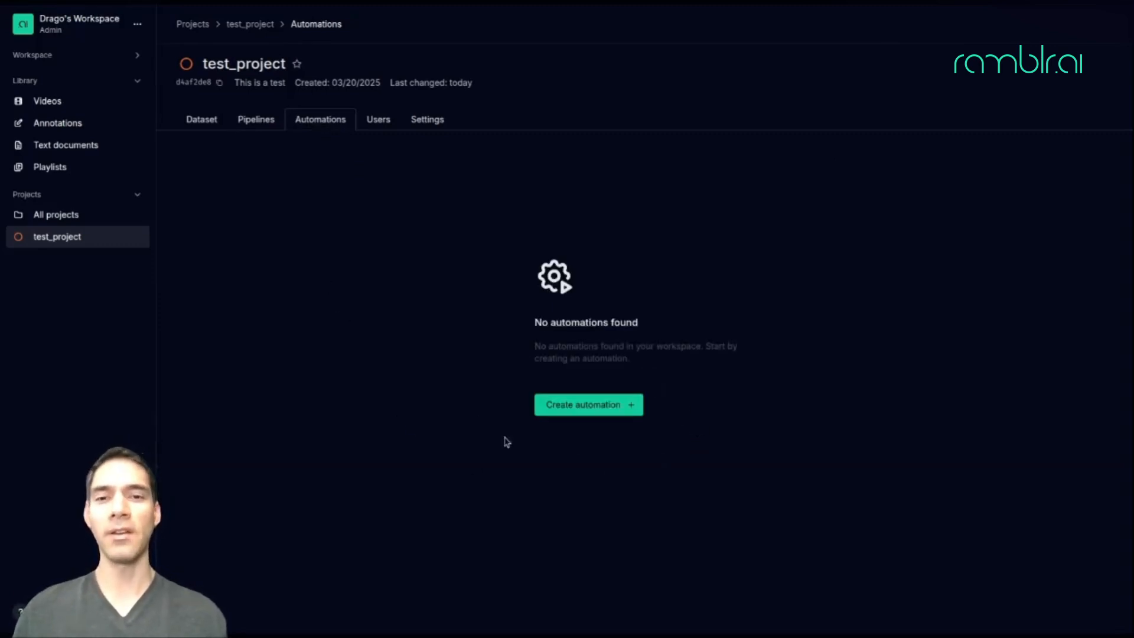
left_click(608, 416)
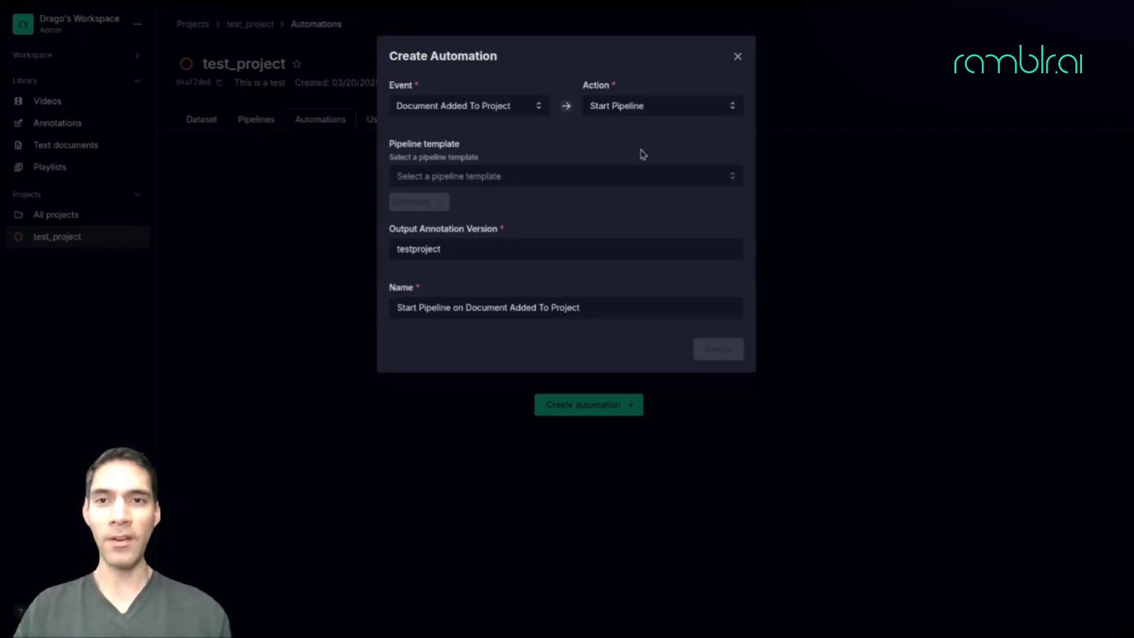
left_click(568, 176)
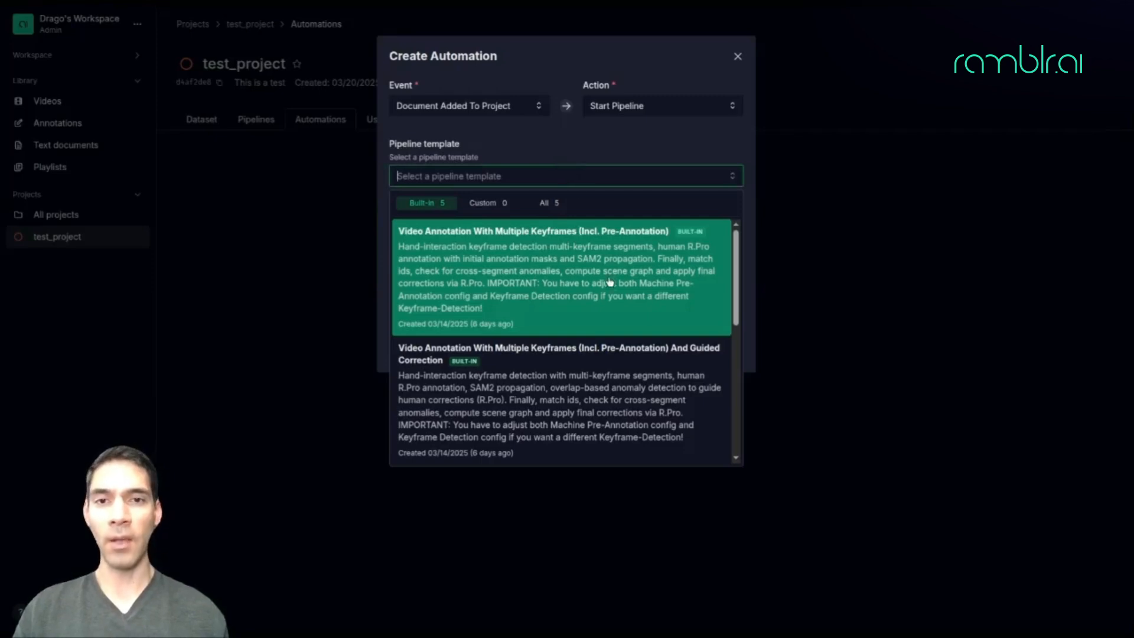
scroll(610, 296, "down", 3)
scroll(611, 296, "down", 3)
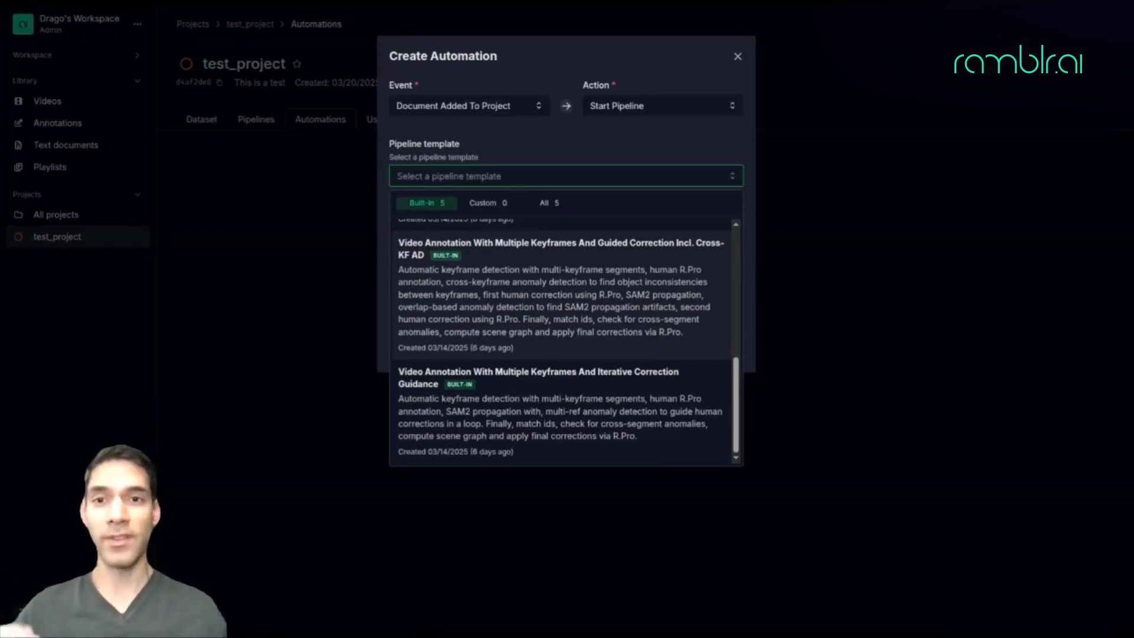
scroll(539, 354, "up", 3)
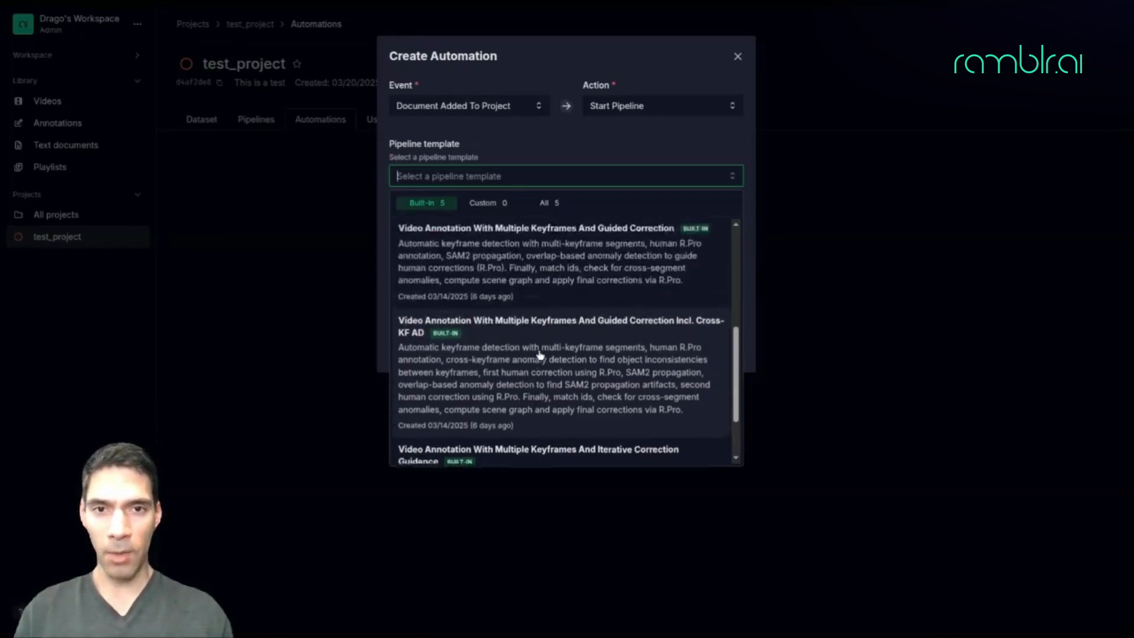
scroll(544, 354, "down", 2)
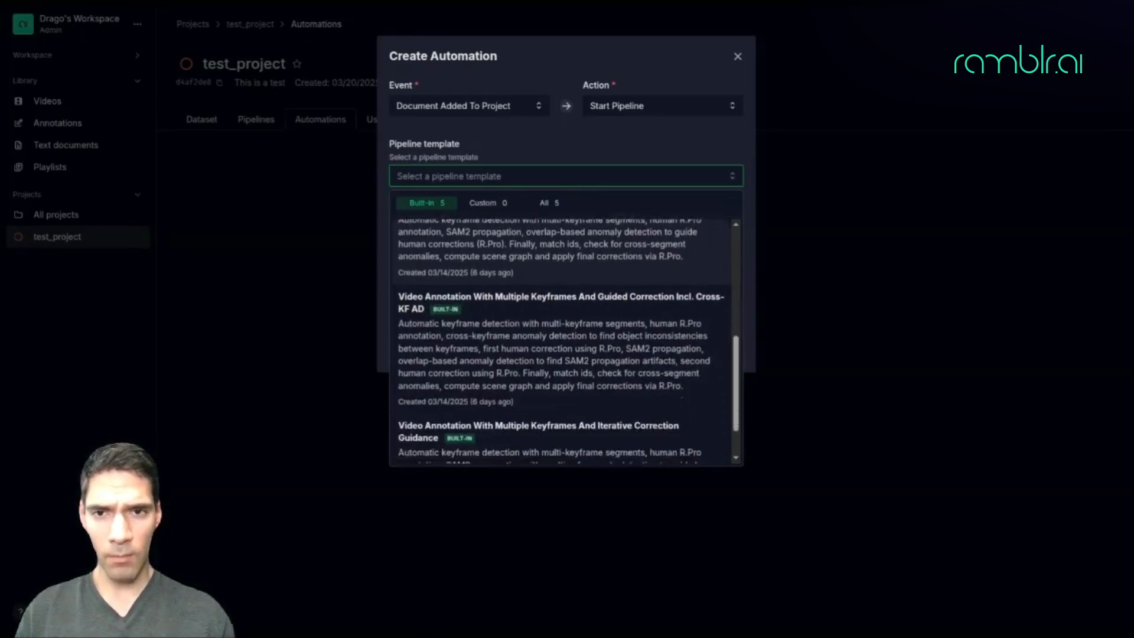
left_click(580, 354)
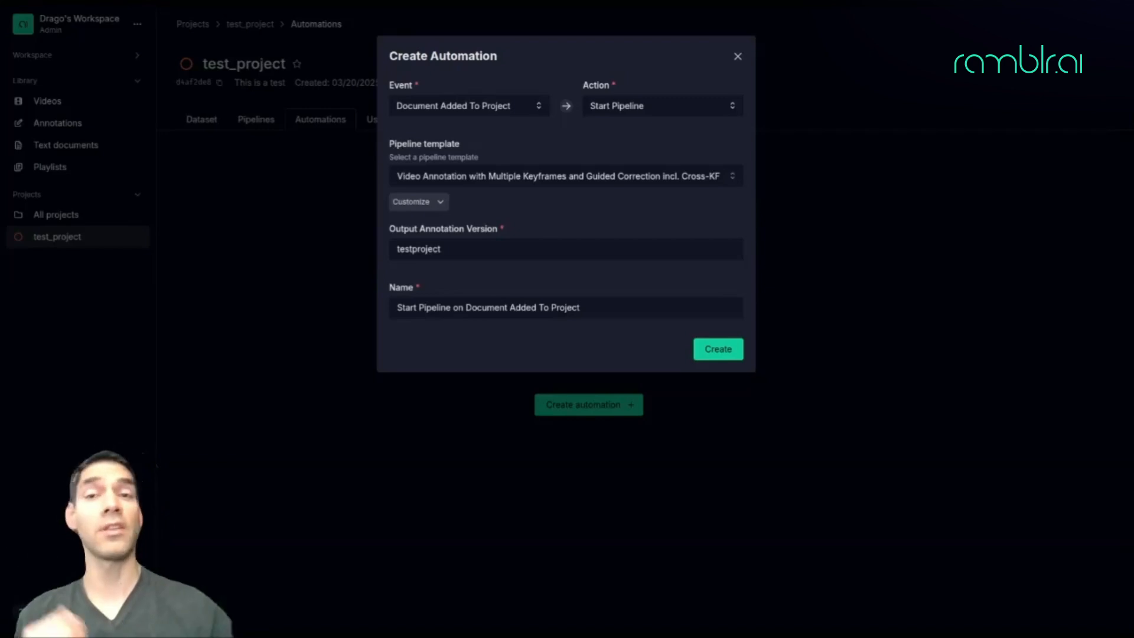
Customize the pipeline template by setting Anomaly Detection Cross Keyframe to the custom cross keyframe anomaly detection configuration.
left_click(440, 202)
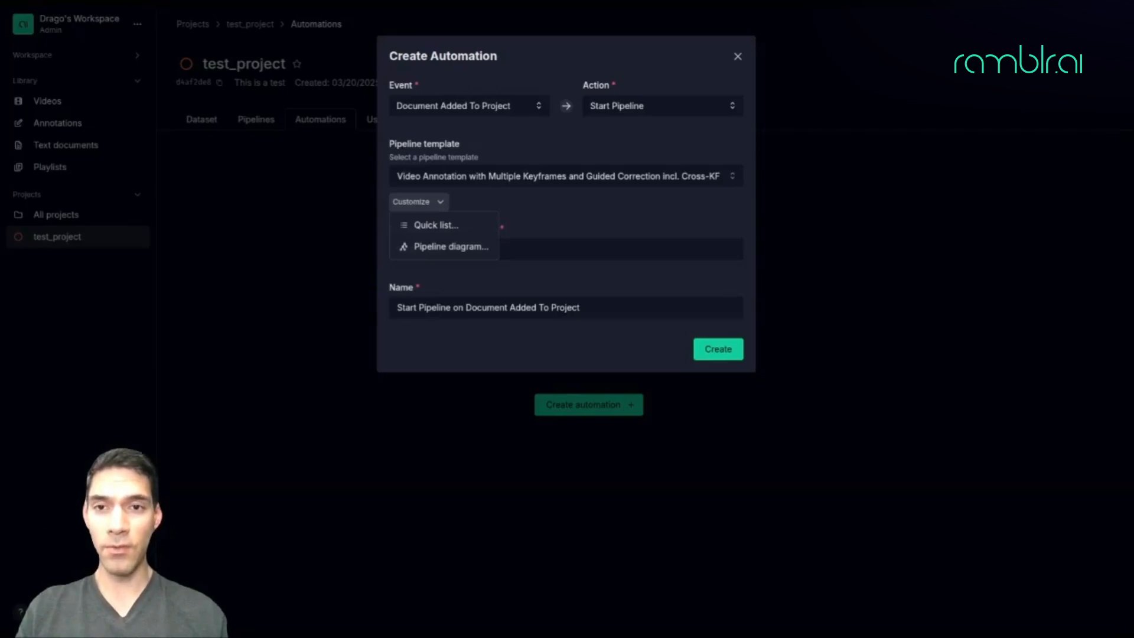
left_click(448, 225)
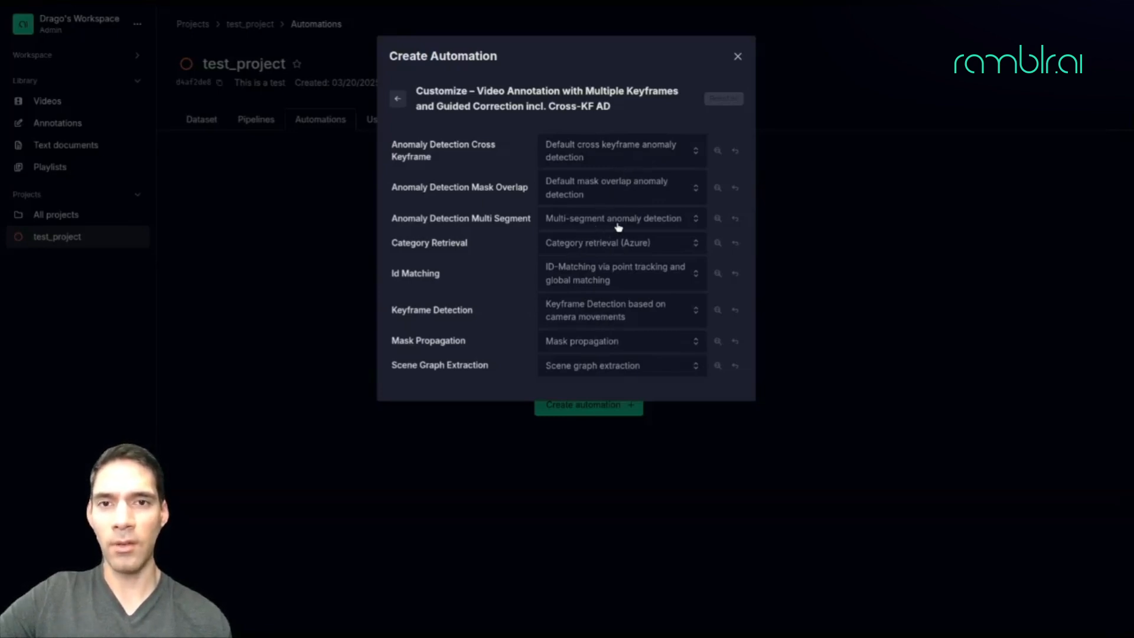
mouse_move(618, 228)
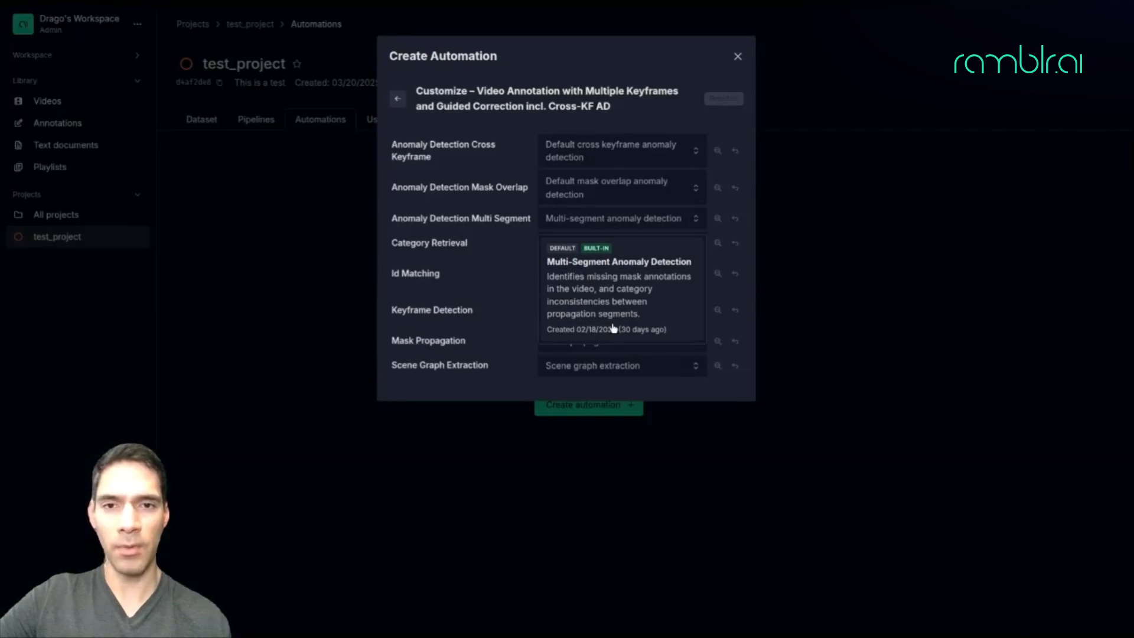
left_click(643, 156)
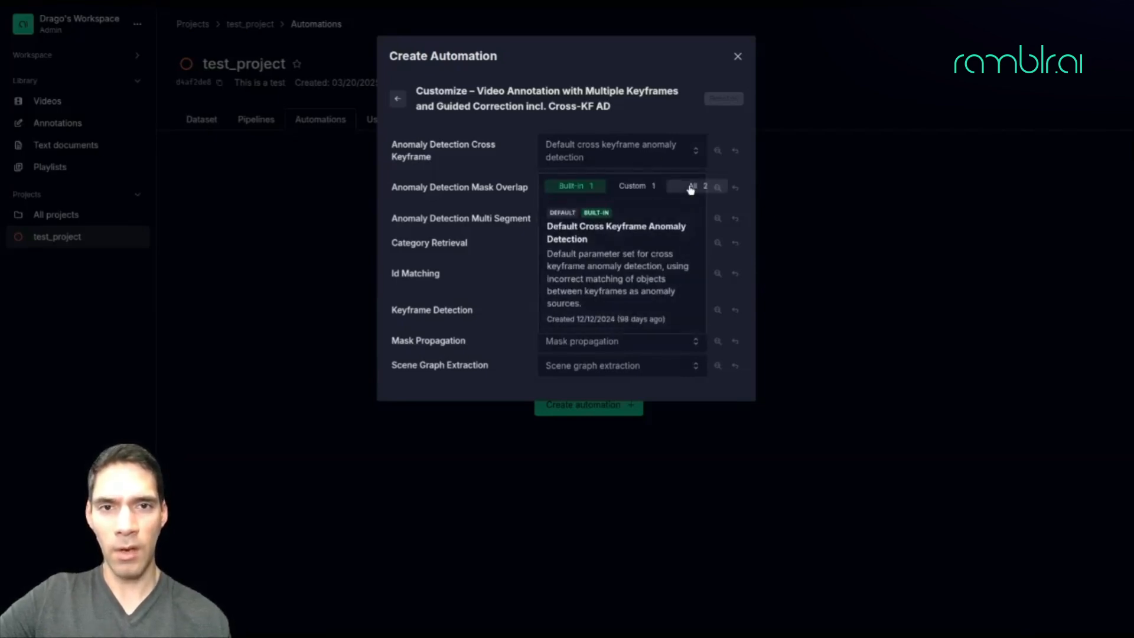
left_click(645, 187)
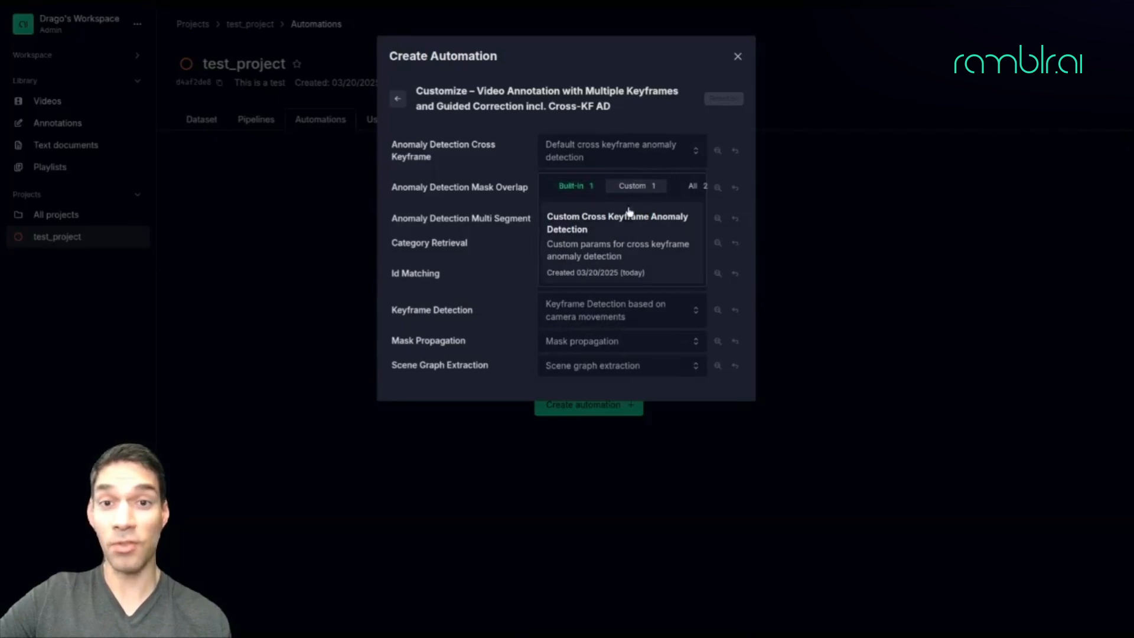
left_click(621, 249)
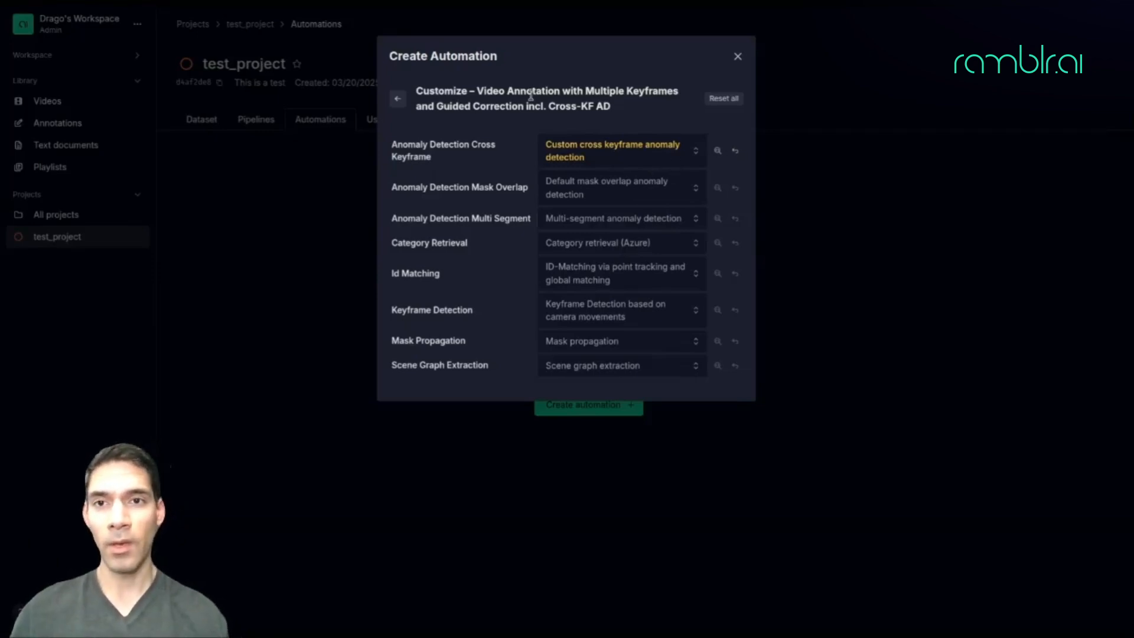
left_click(400, 104)
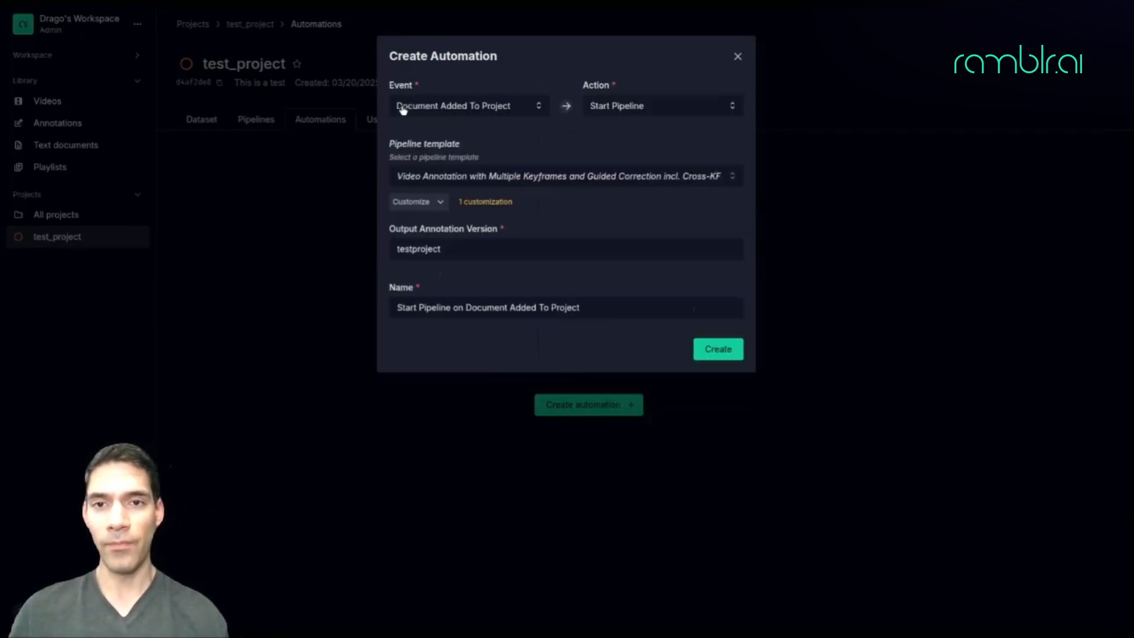
Examine the template's pipeline diagram, including the customized Anomaly Detection step's ML configuration and raw definition, and return to the automation form.
left_click(439, 202)
left_click(439, 248)
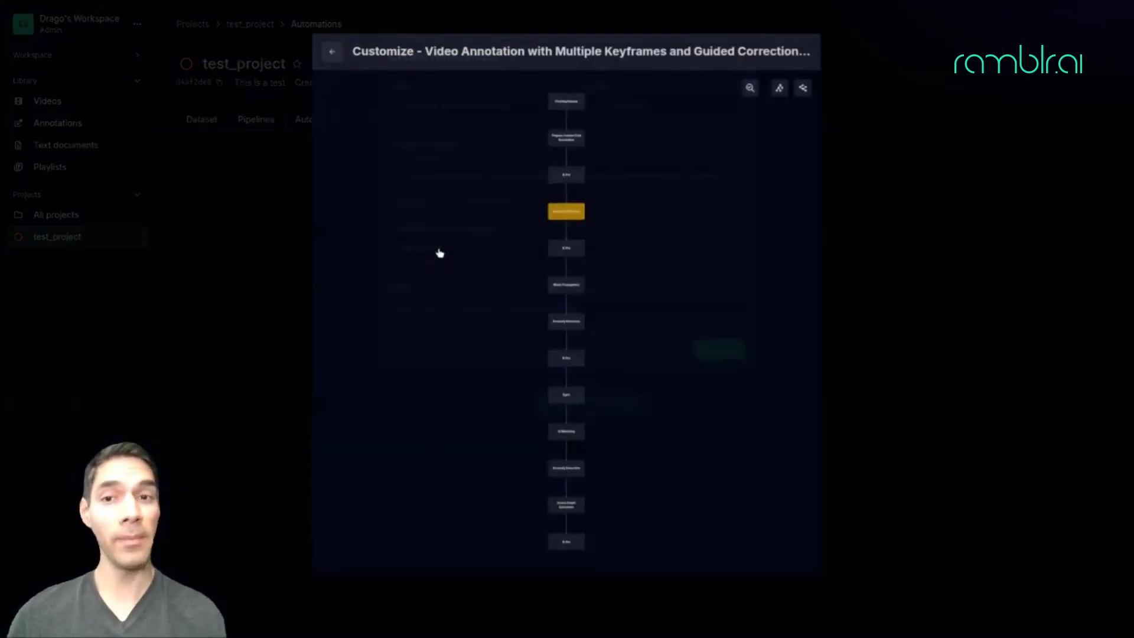
scroll(559, 251, "up", 5)
scroll(560, 251, "up", 2)
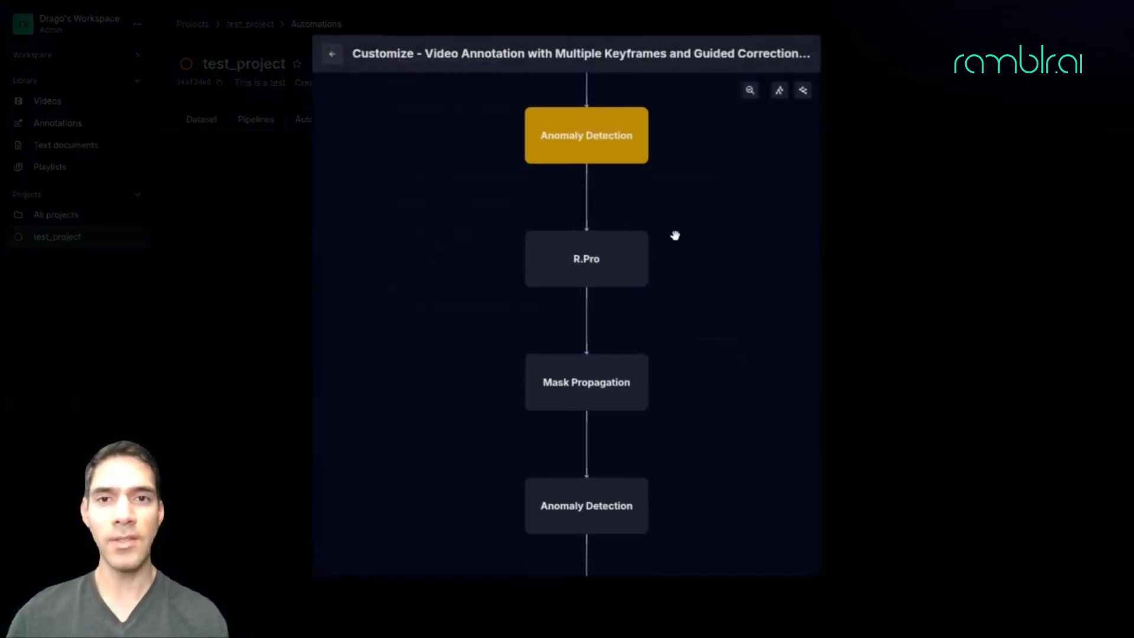
left_click_drag(703, 213, 611, 600)
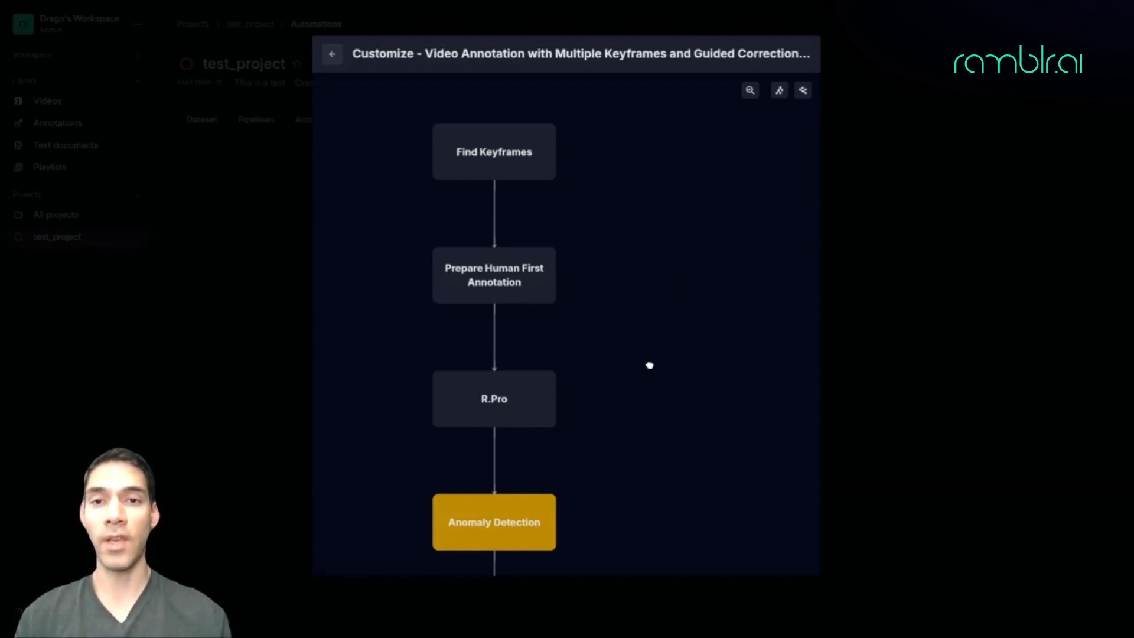
left_click_drag(651, 367, 678, 129)
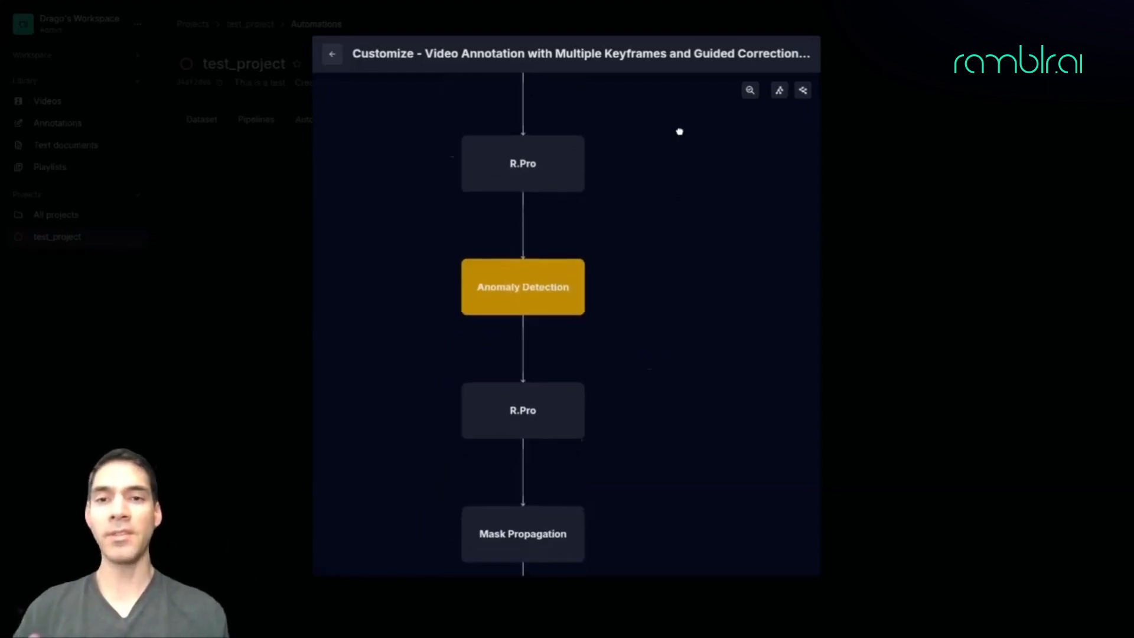
left_click(543, 285)
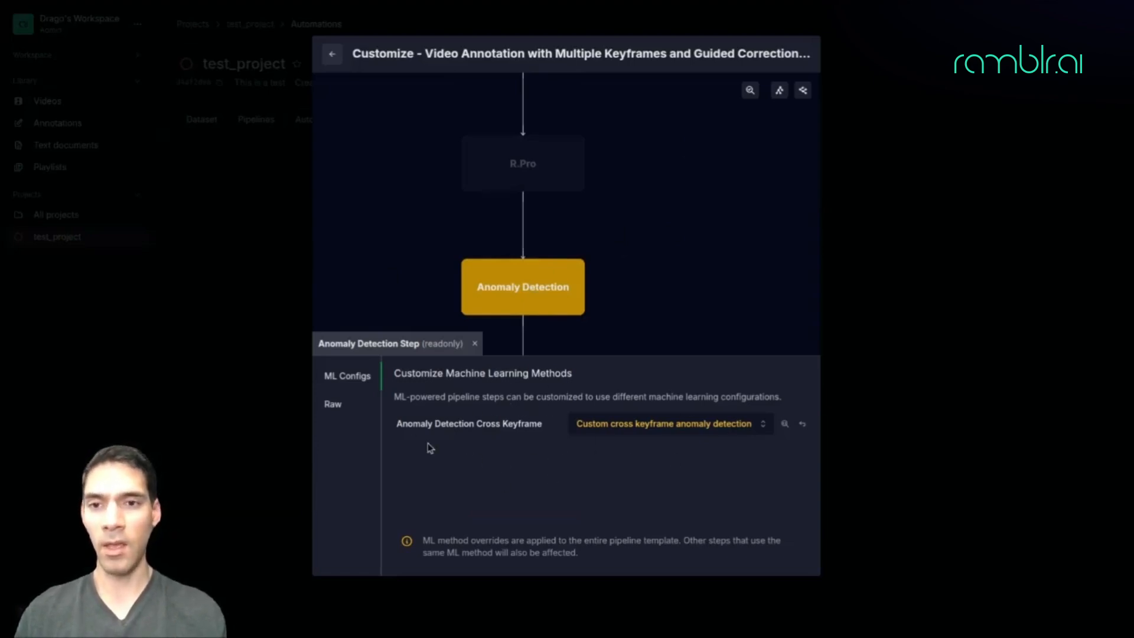
left_click(349, 413)
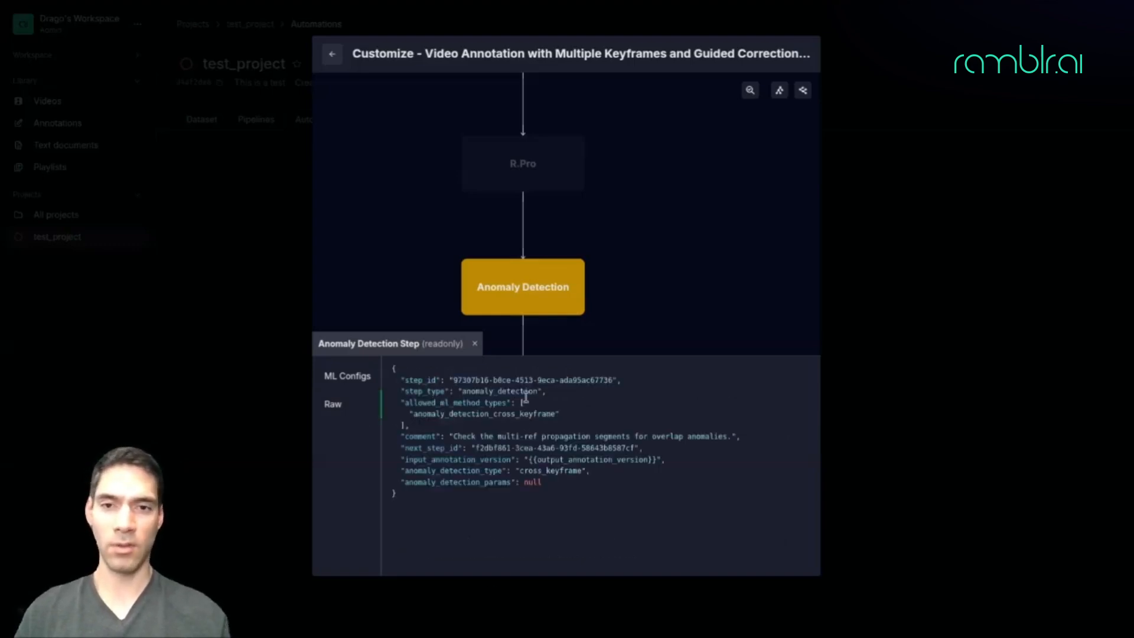
left_click(364, 389)
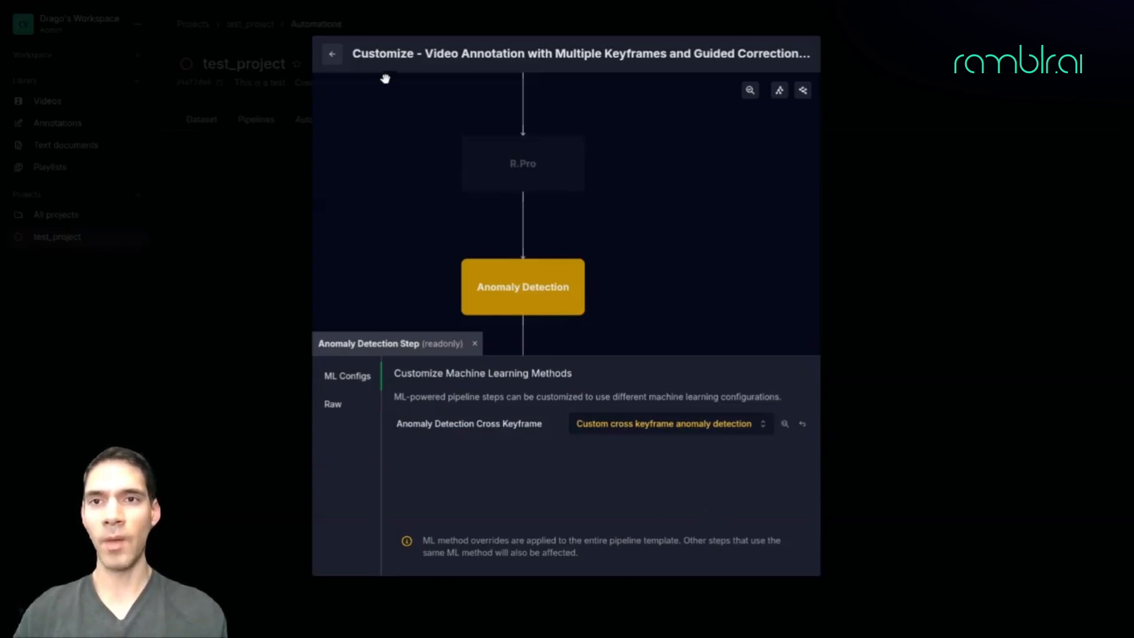
left_click(332, 57)
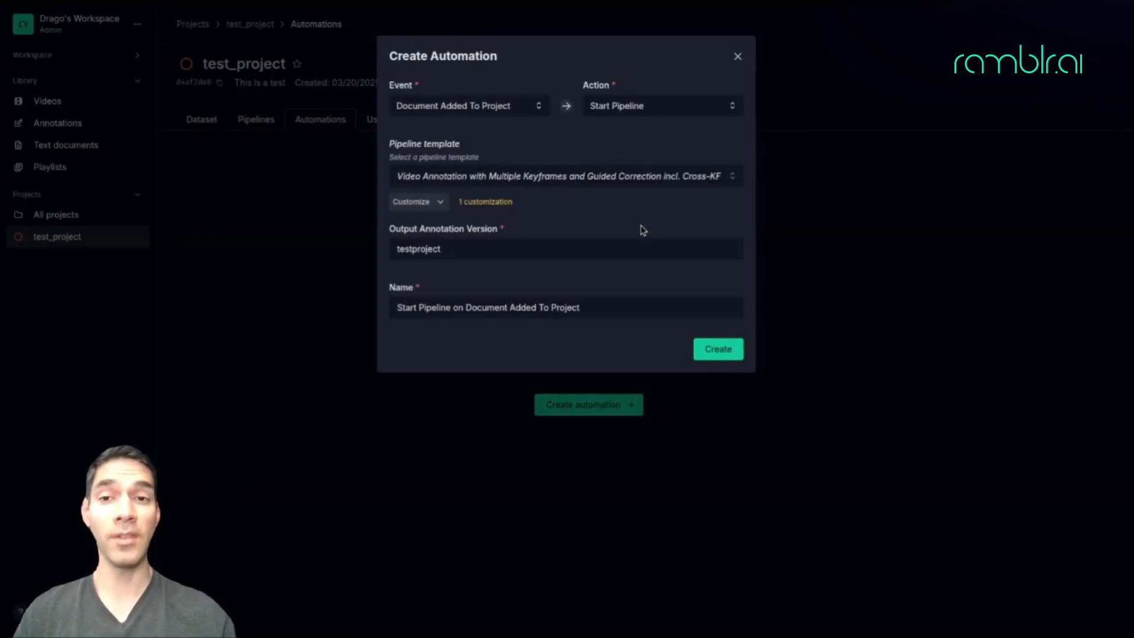
Create the automation with its default name and output annotation version, and go back to the project's dataset.
left_click(536, 248)
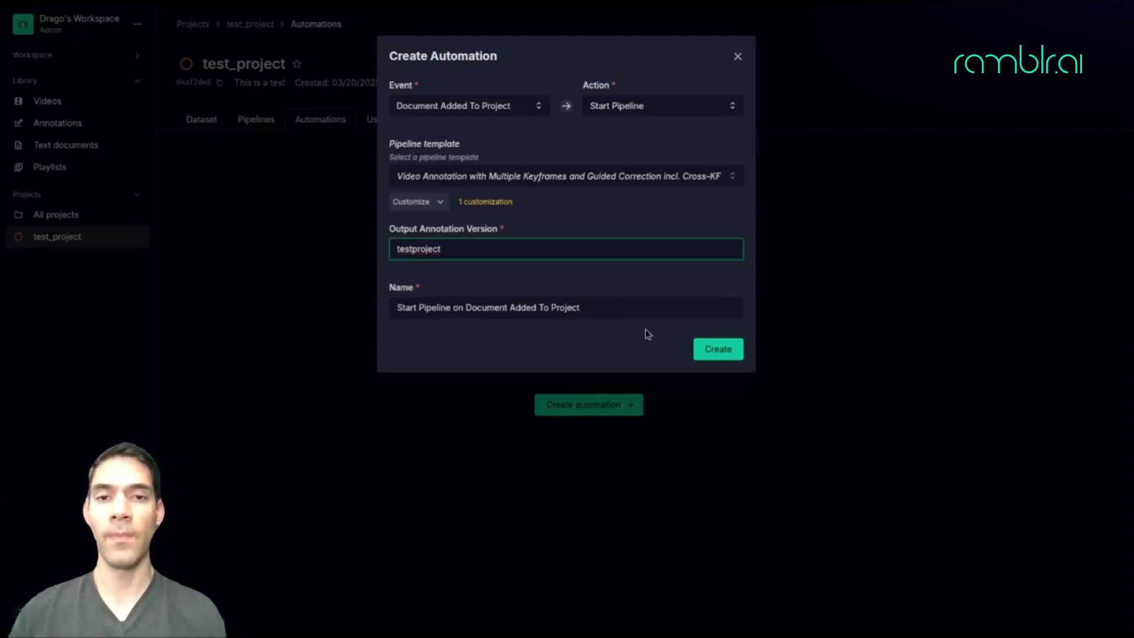
left_click(701, 356)
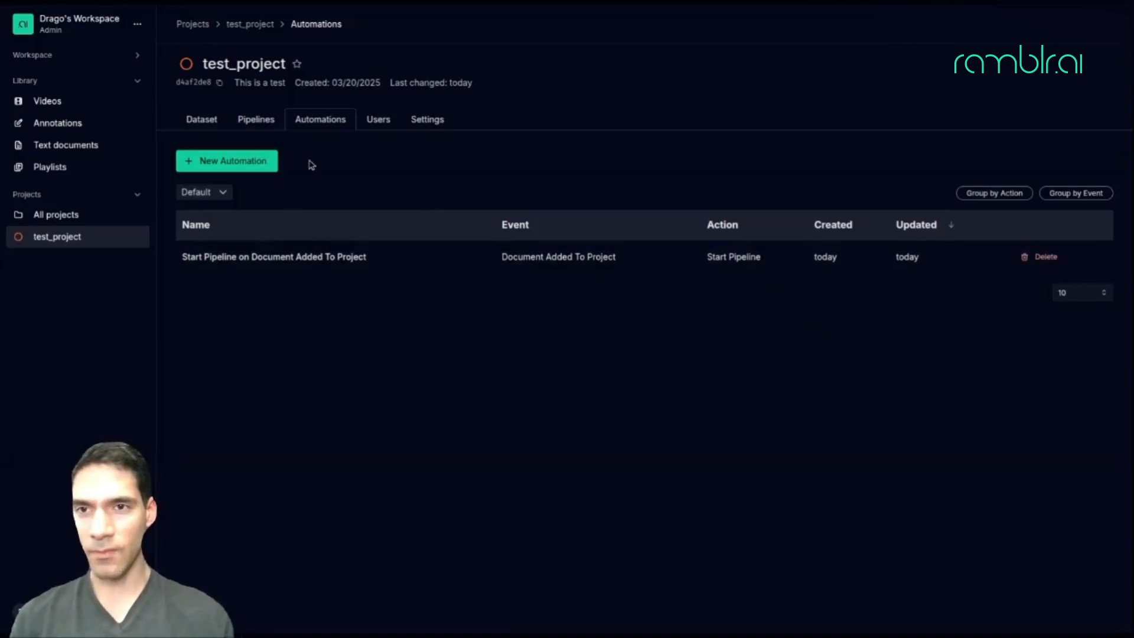
left_click(208, 128)
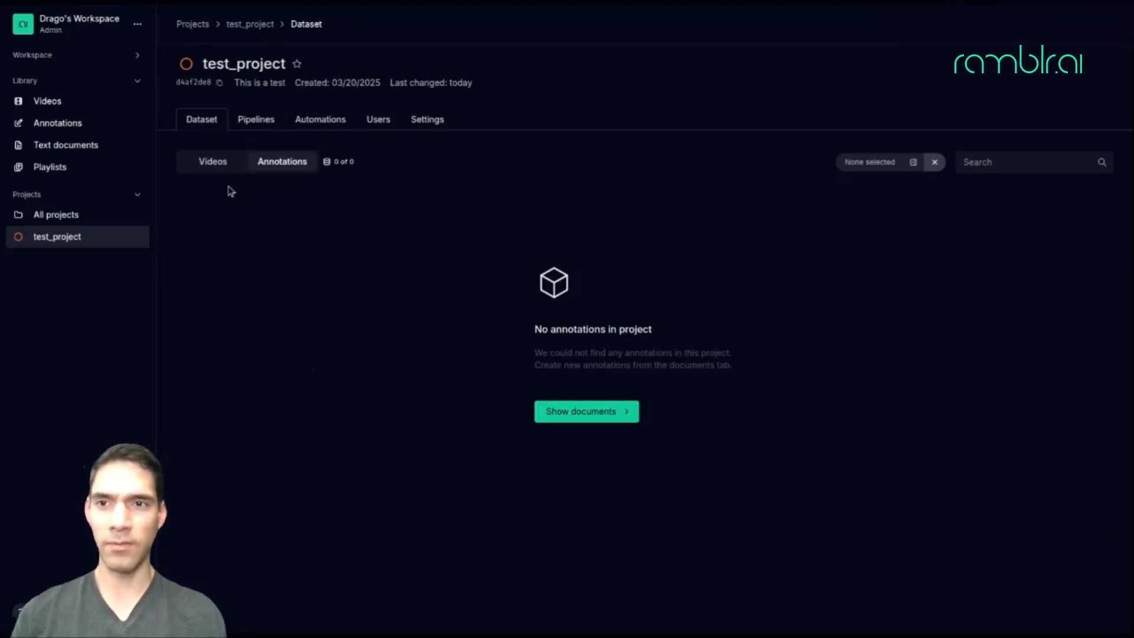
left_click(214, 165)
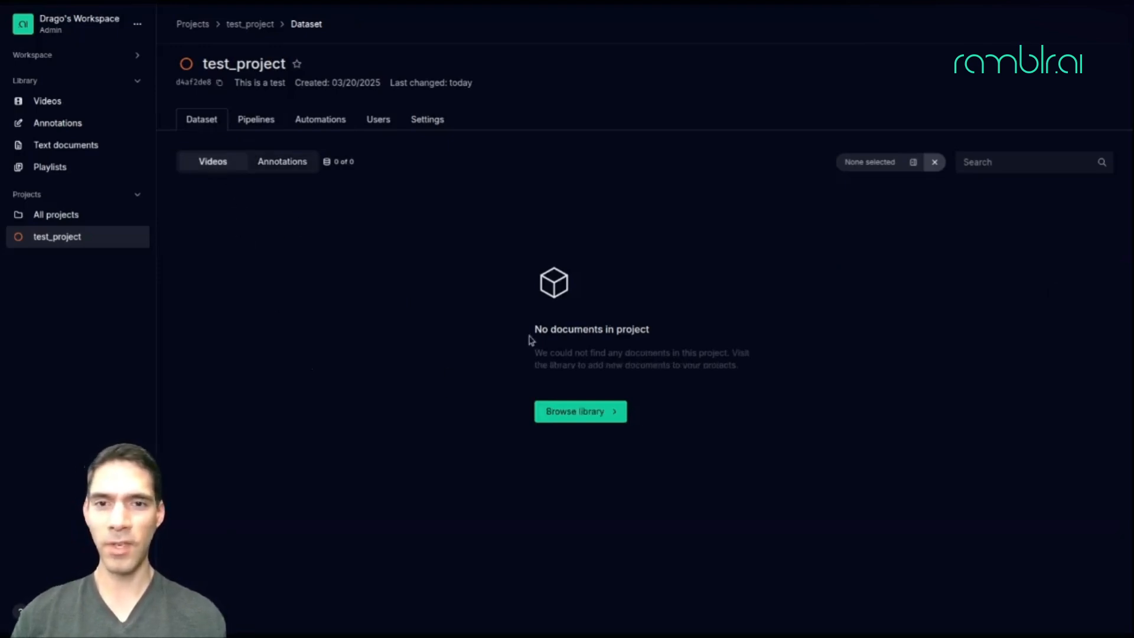
left_click(581, 412)
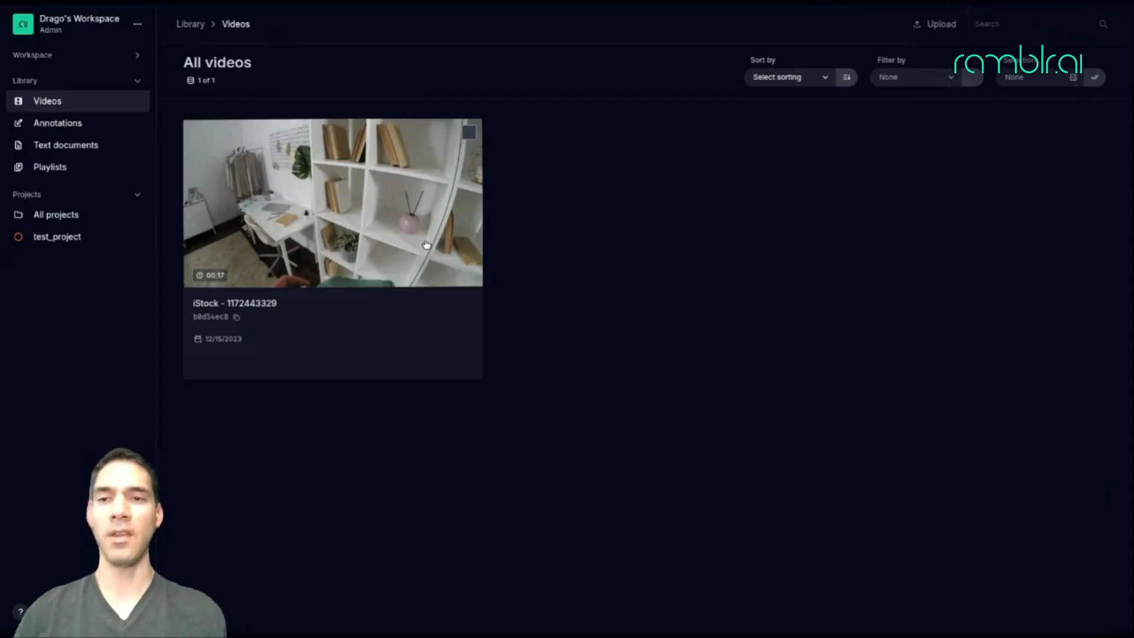
left_click(470, 132)
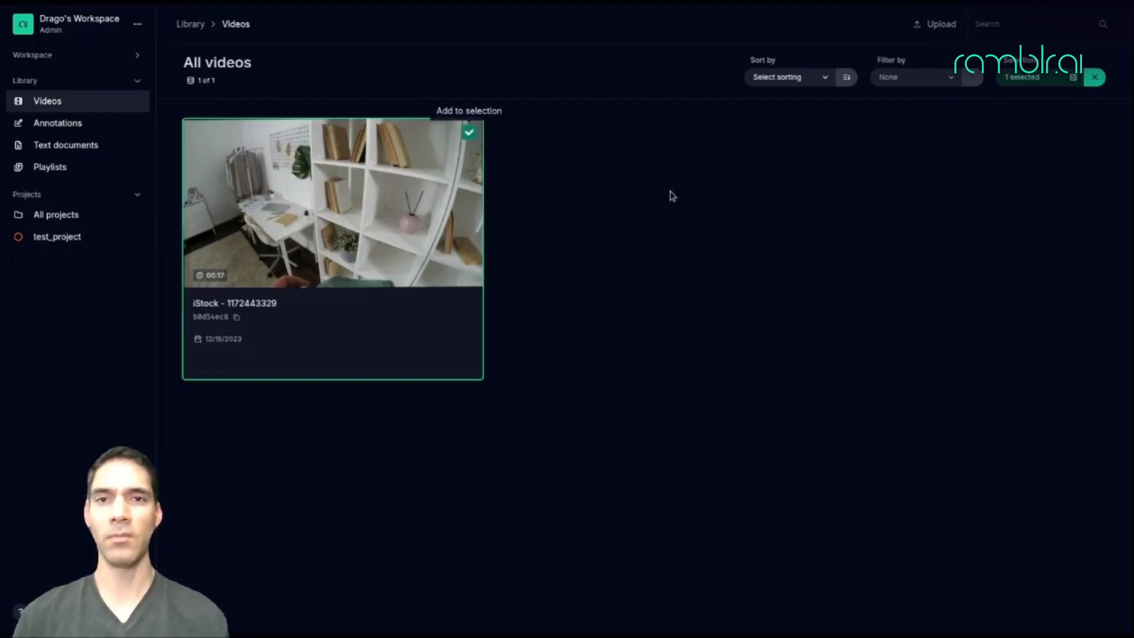
Add the selected library video to the existing project test_project.
left_click(1038, 80)
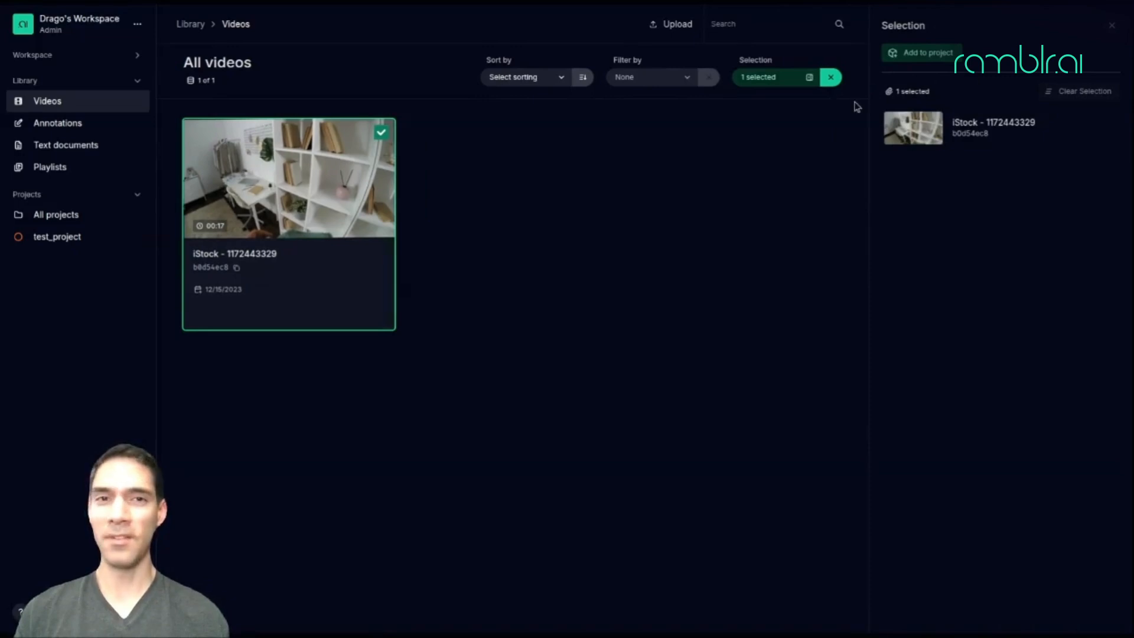
left_click(936, 58)
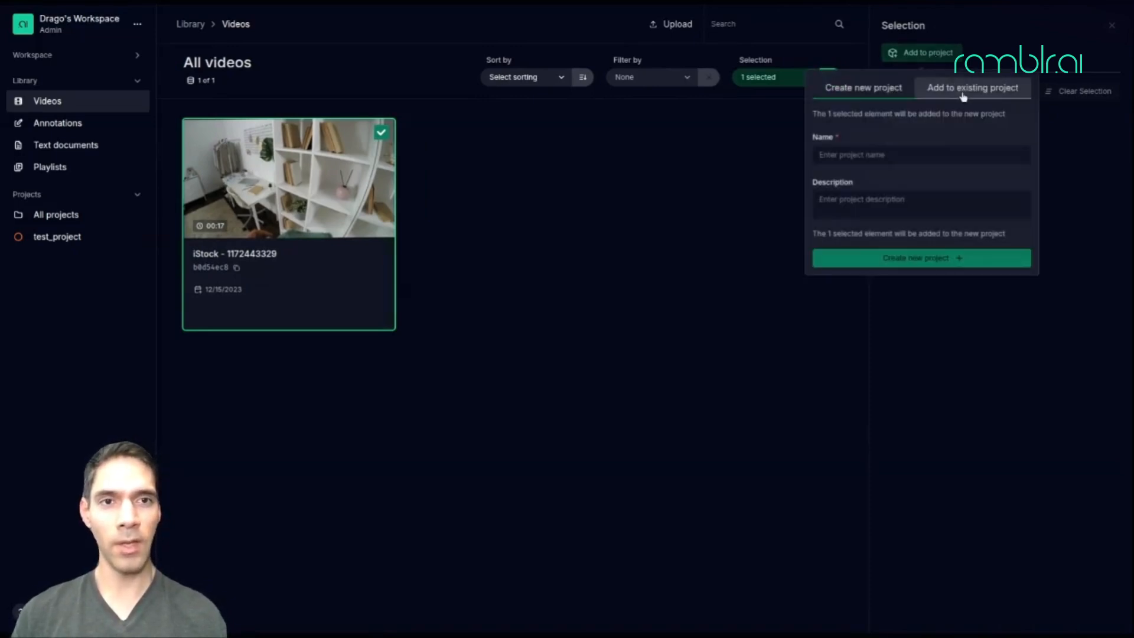
left_click(945, 95)
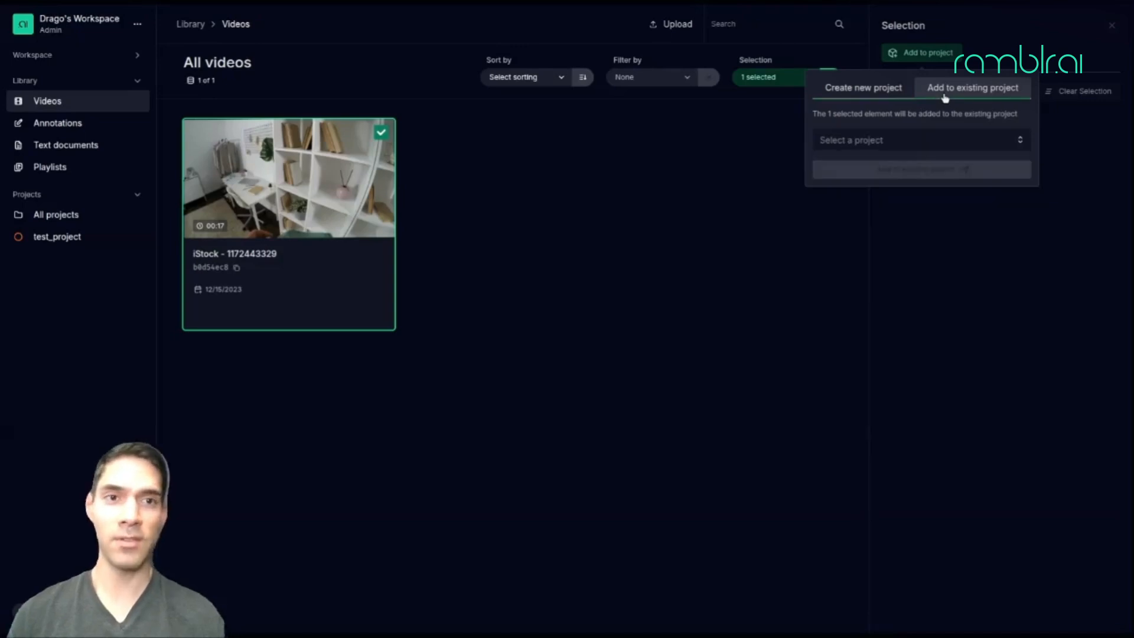
left_click(898, 141)
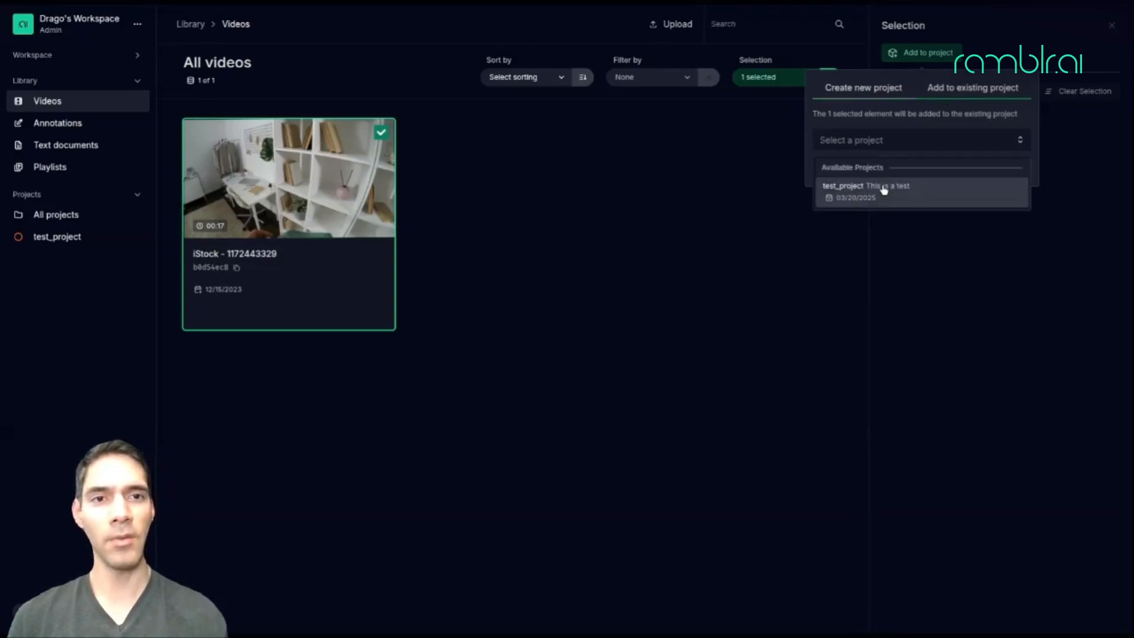
left_click(945, 202)
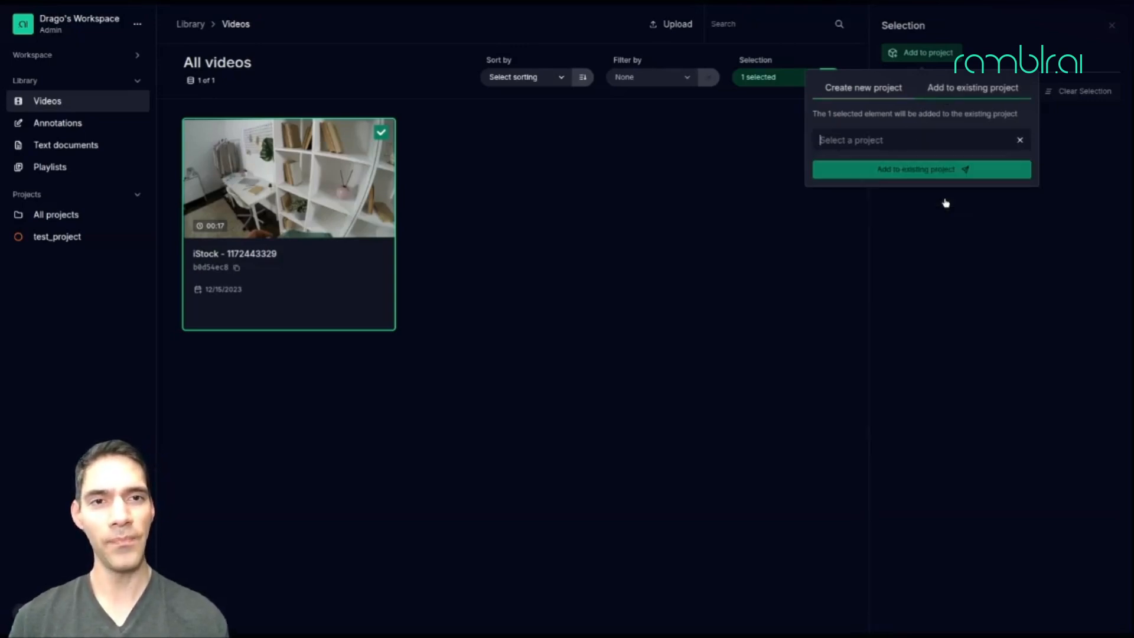
left_click(927, 178)
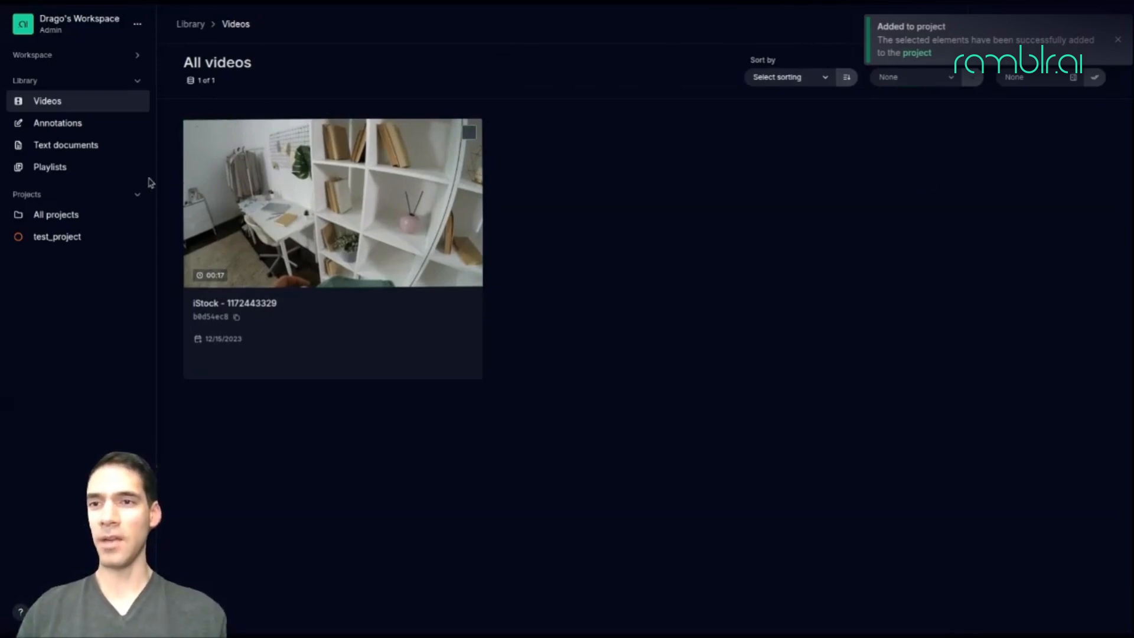
Return to test_project and open the pipeline started for the added video from the project's pipeline list.
left_click(73, 243)
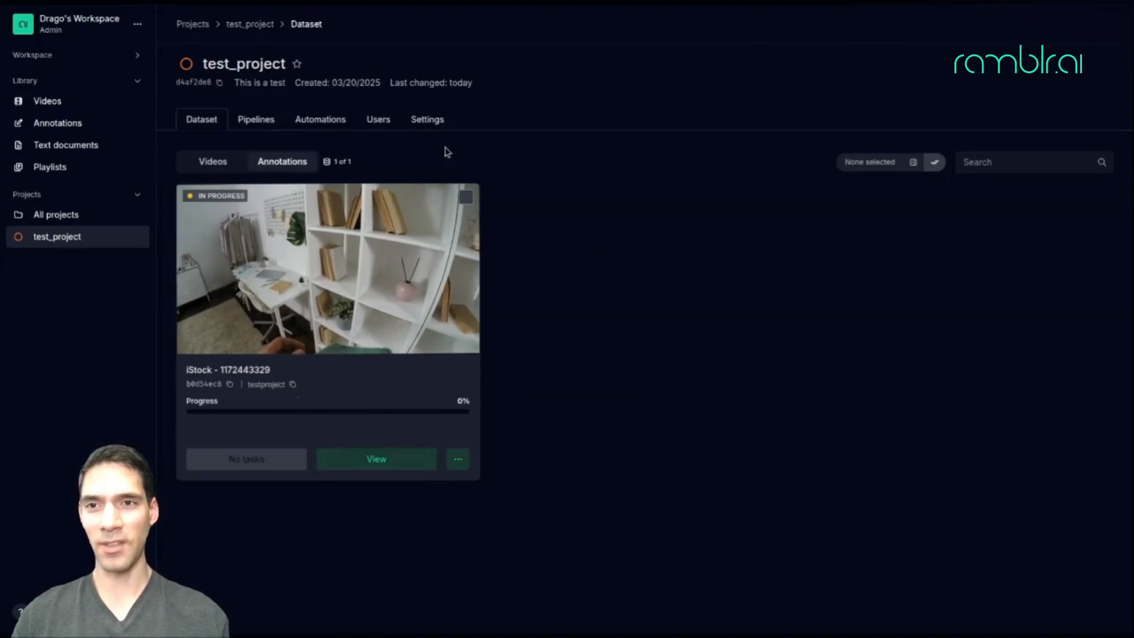
left_click(256, 120)
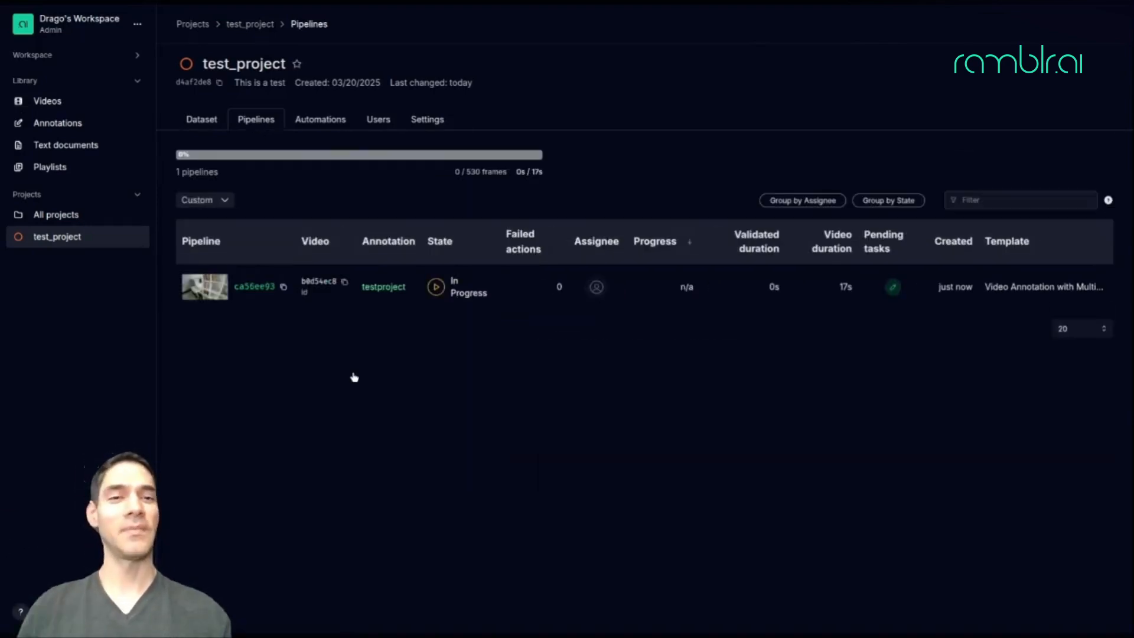
left_click(255, 287)
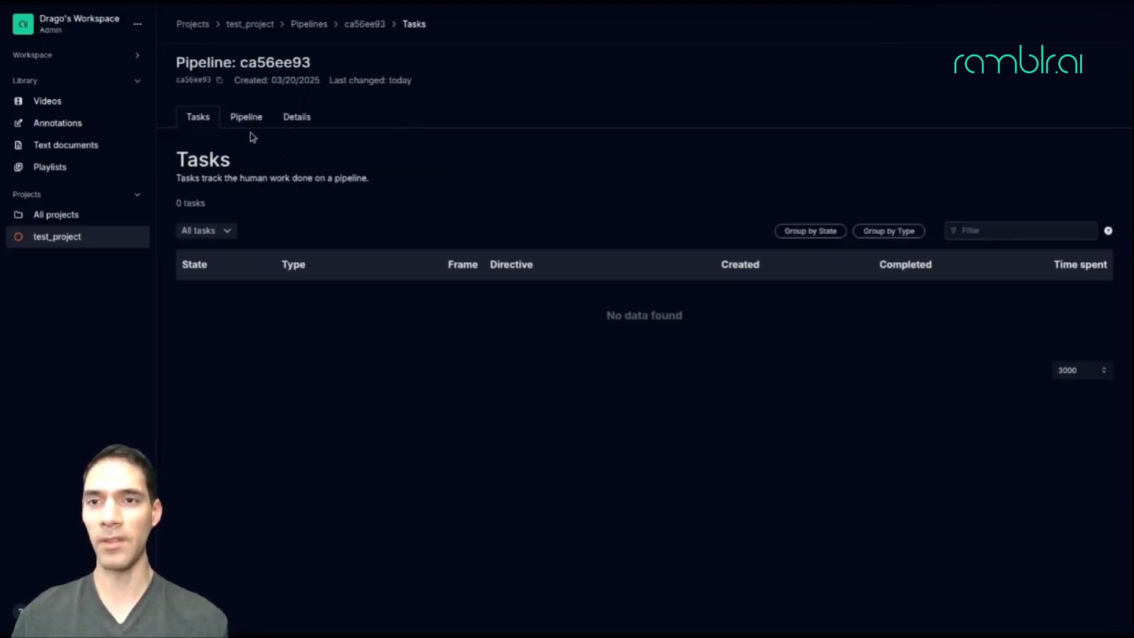
Examine the pipeline's diagram around the Find Keyframes step, and view the pipeline's execution details.
left_click(235, 117)
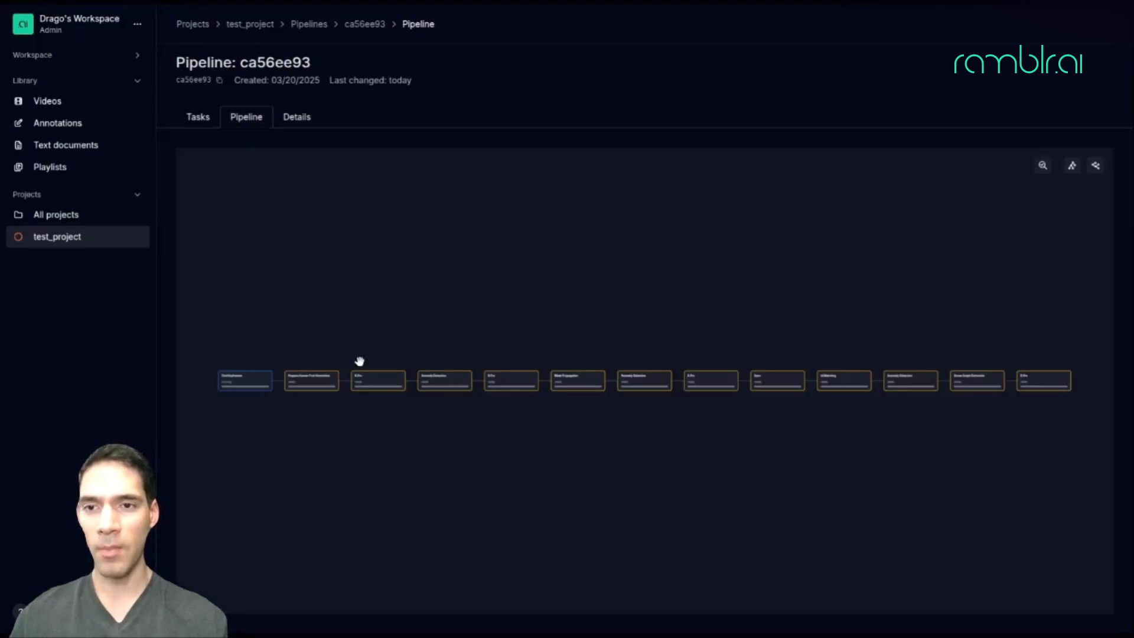
scroll(245, 367, "up", 5)
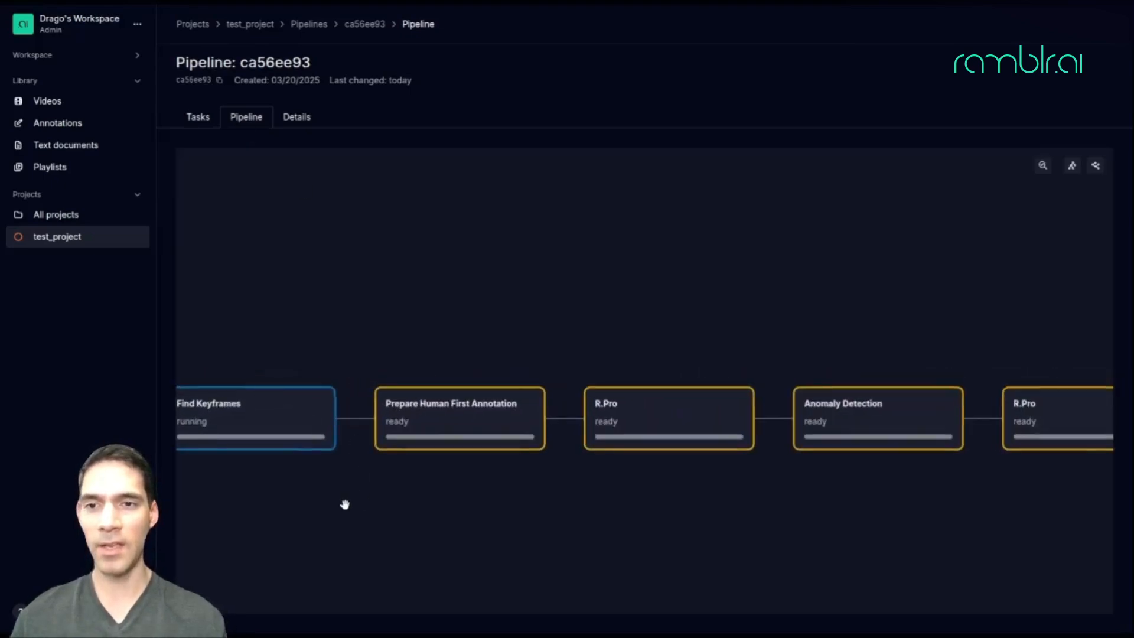
left_click_drag(345, 505, 439, 474)
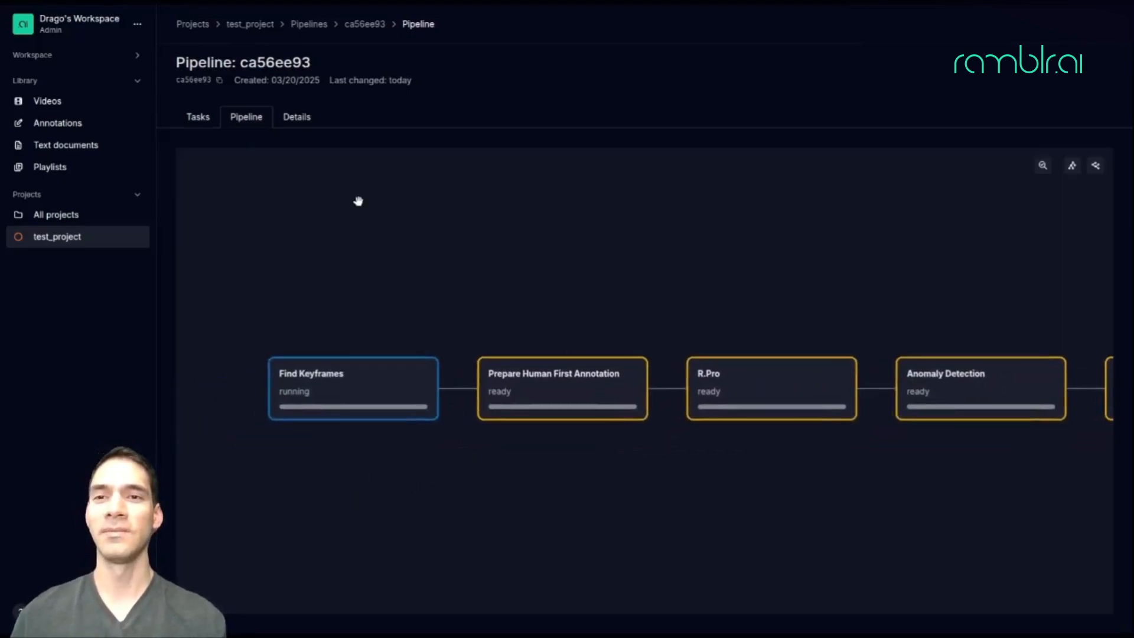
left_click(300, 120)
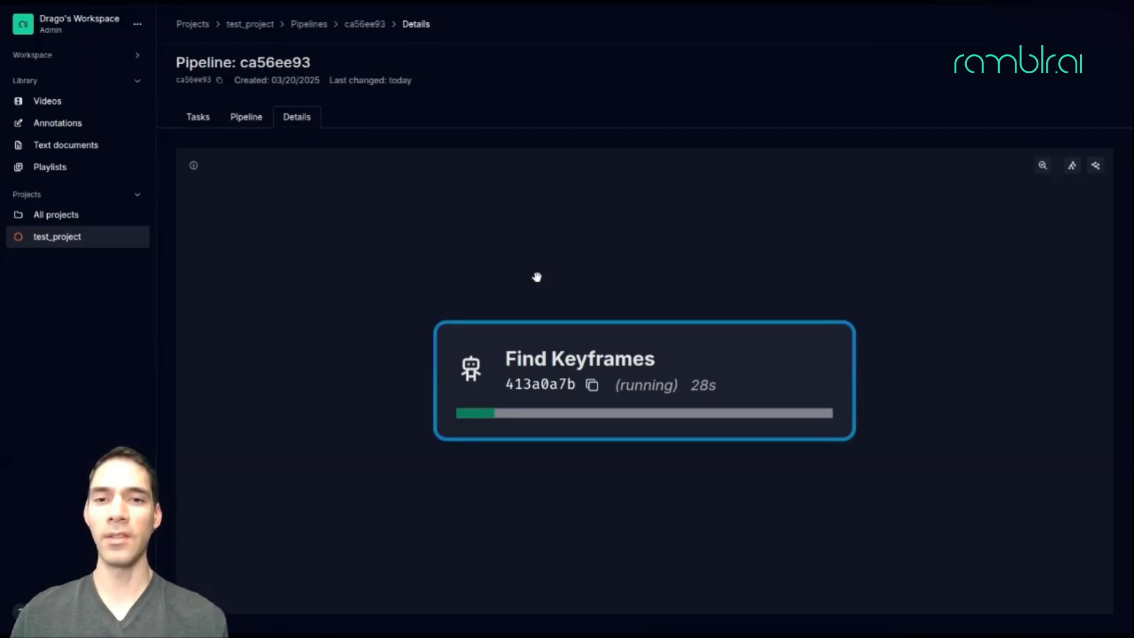